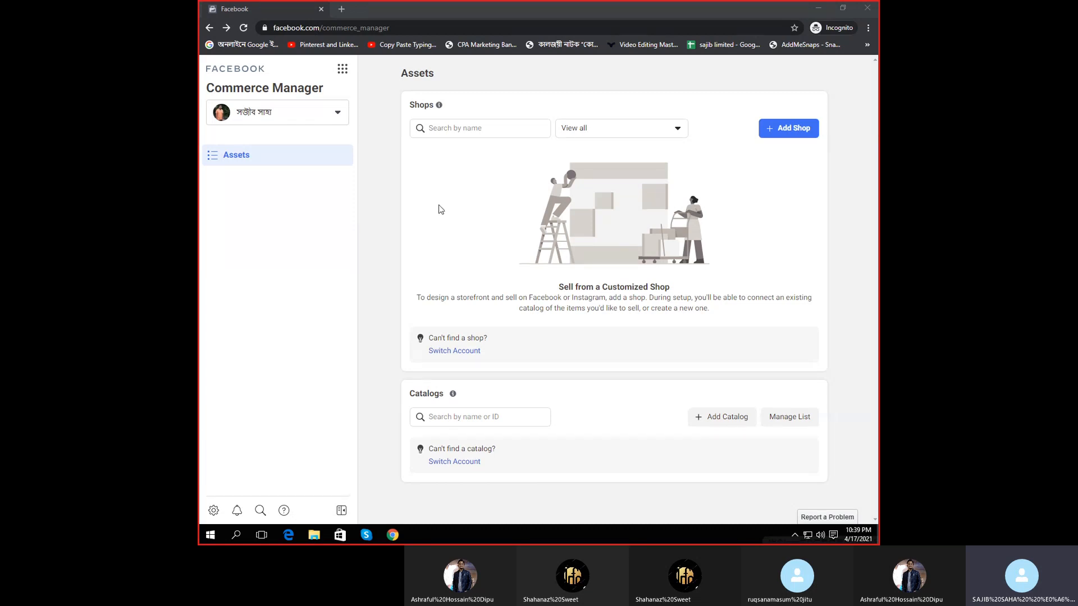
# - Select the full Commerce Manager web address in the address bar
pyautogui.click(337, 28)
pyautogui.doubleClick(354, 27)
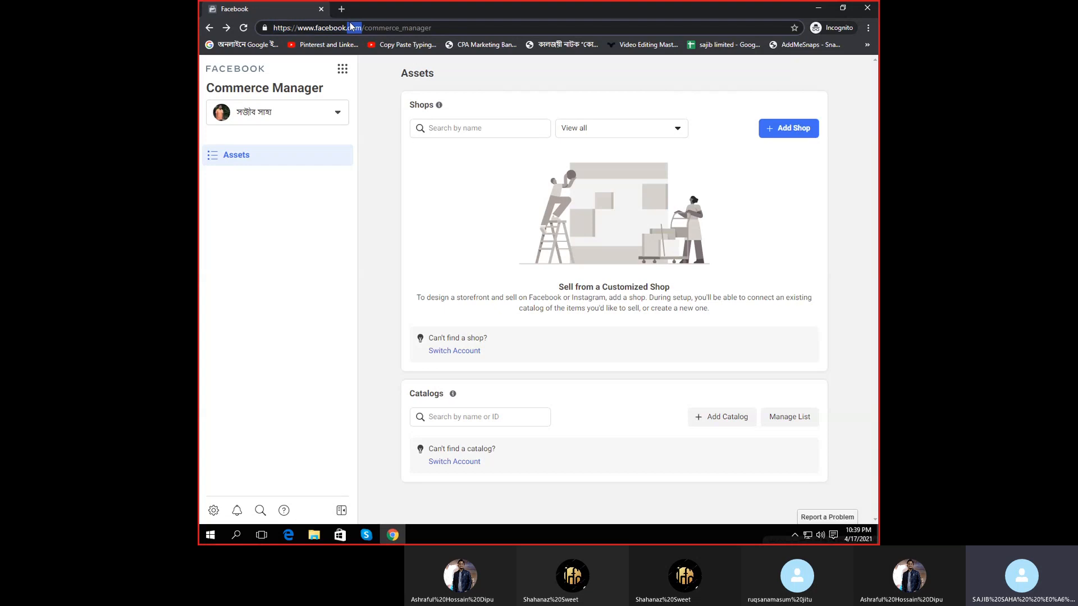
pyautogui.click(379, 27)
pyautogui.hotkey('ctrl', 'a')
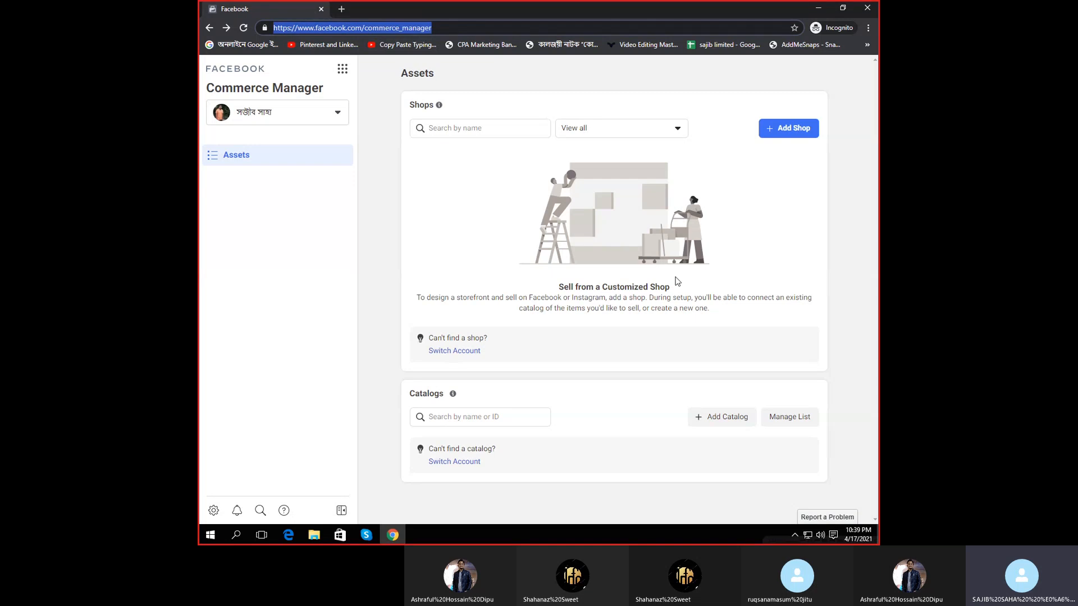
pyautogui.click(458, 188)
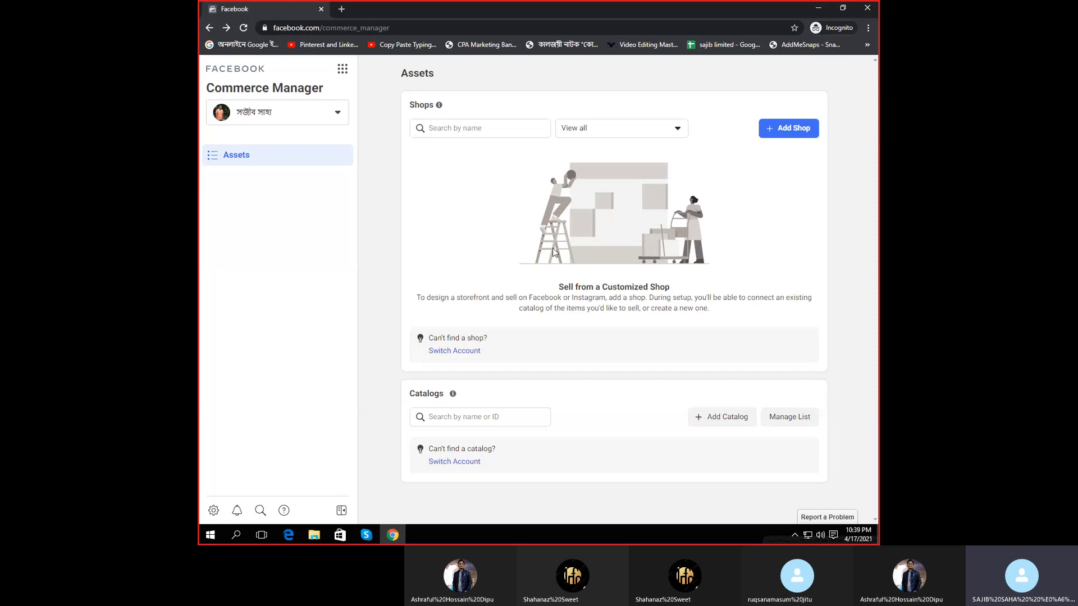
# - Start a new shop, review the Get Started page, and advance to checkout options
pyautogui.click(789, 128)
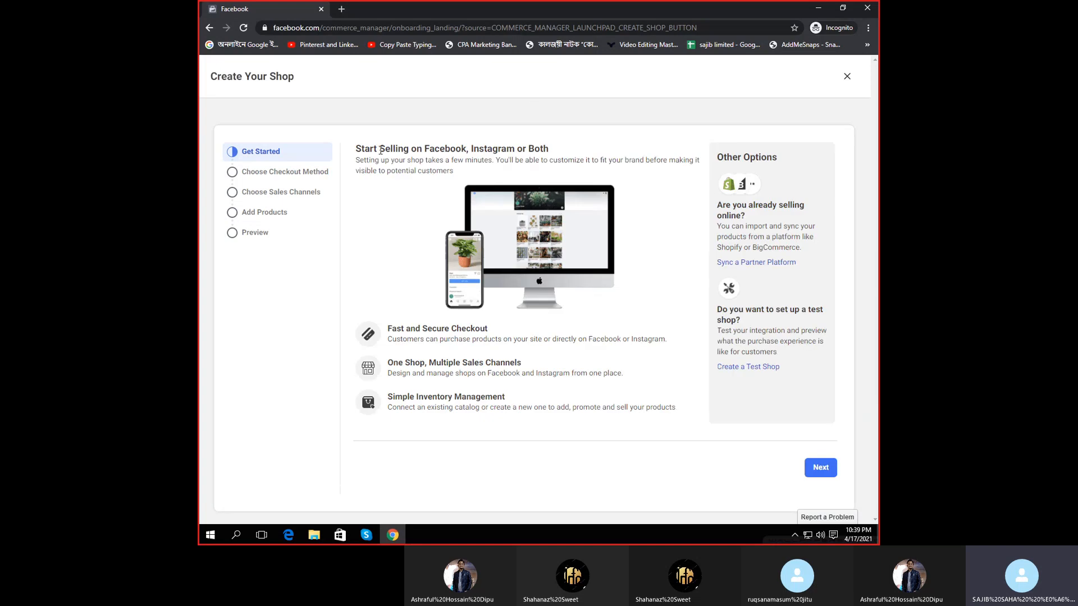
pyautogui.moveTo(357, 148); pyautogui.dragTo(624, 173)
pyautogui.tripleClick(481, 157)
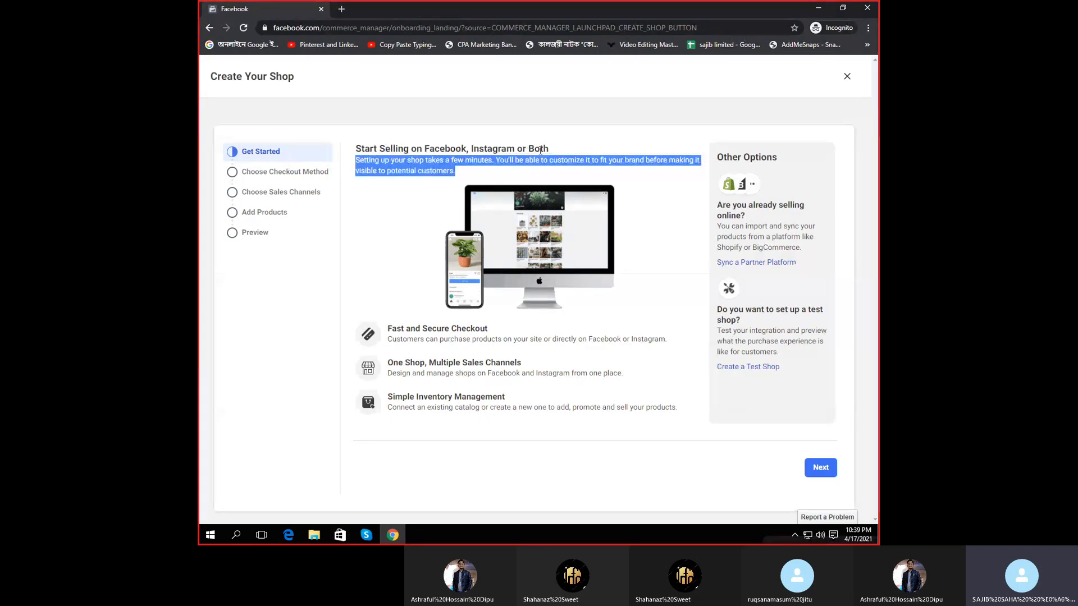
pyautogui.moveTo(549, 149); pyautogui.dragTo(382, 149)
pyautogui.click(557, 152)
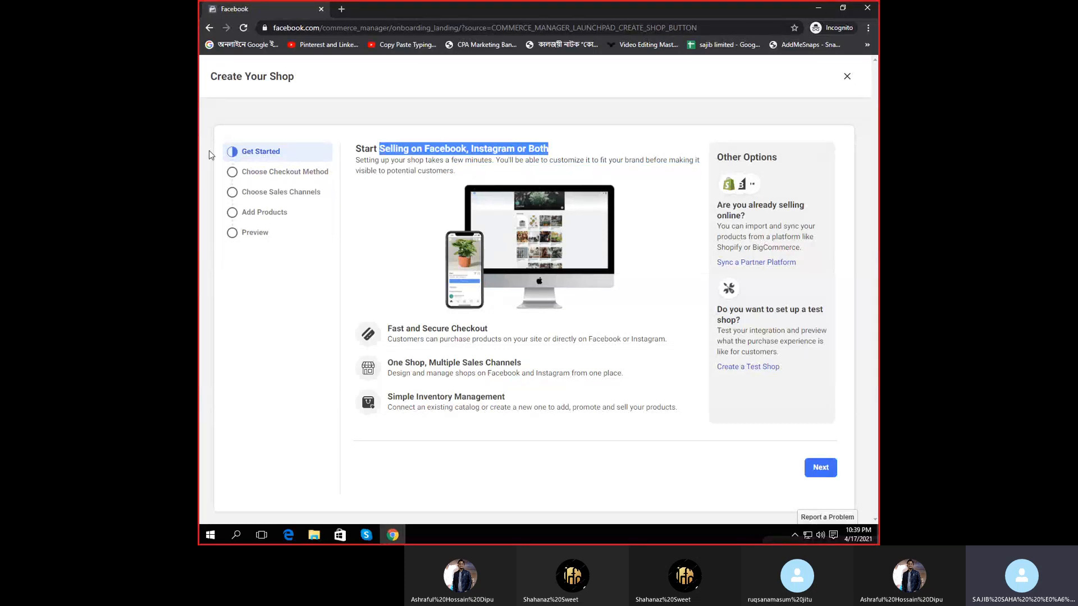
pyautogui.click(827, 467)
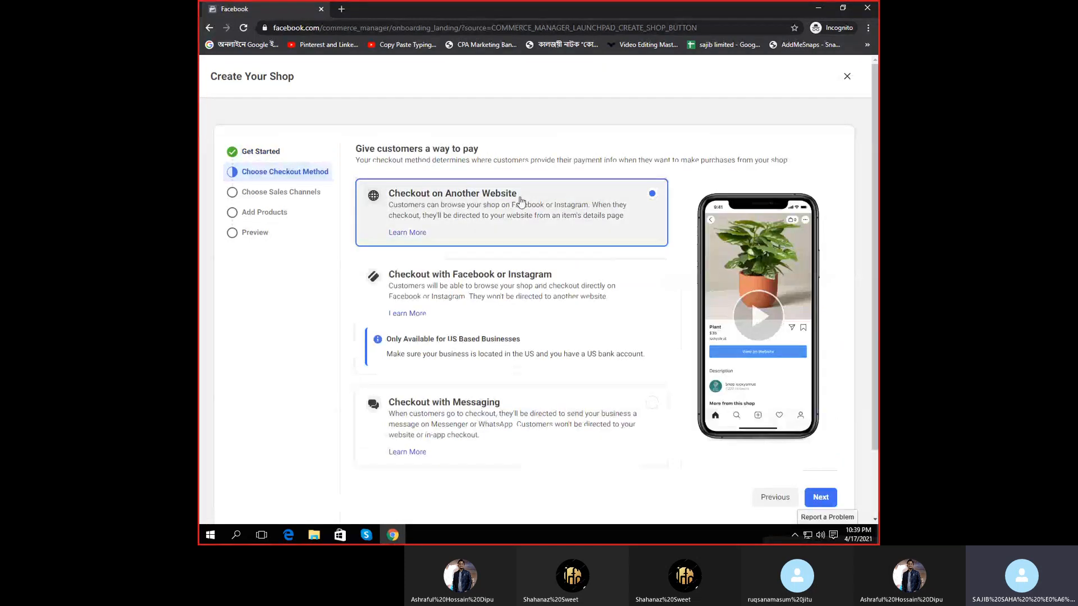
# - Pick Borno Video from the full list of Facebook pages as the sales channel
pyautogui.click(821, 497)
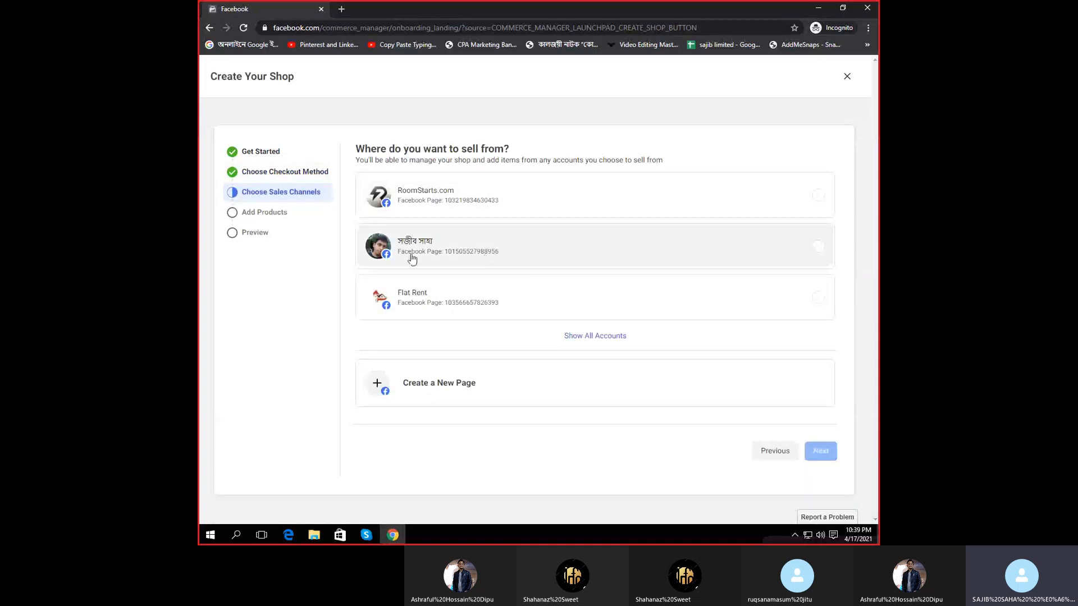
pyautogui.click(596, 336)
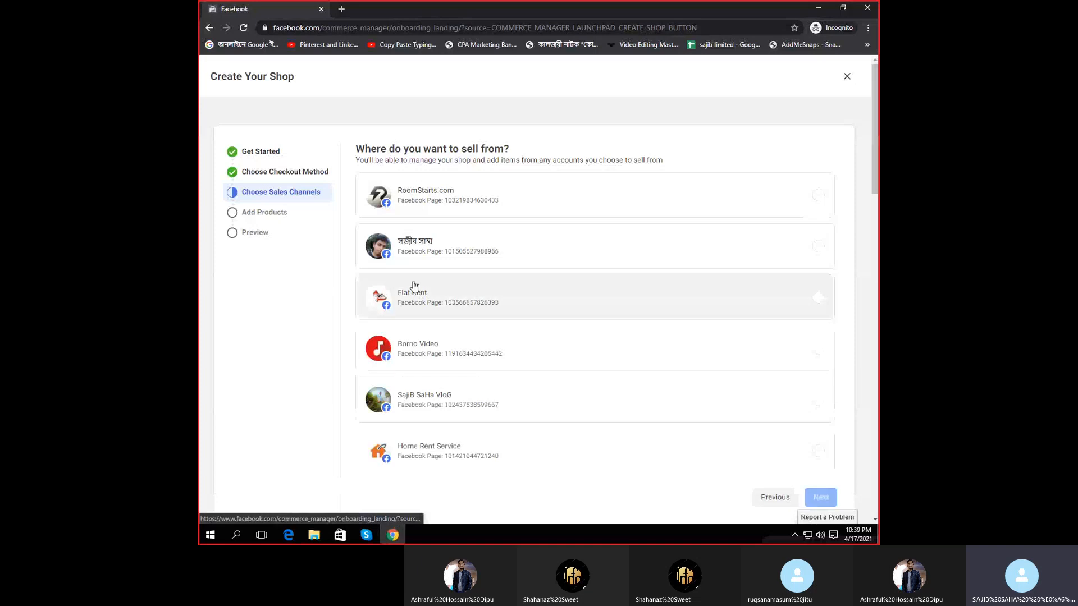
pyautogui.scroll(-10, 505, 337)
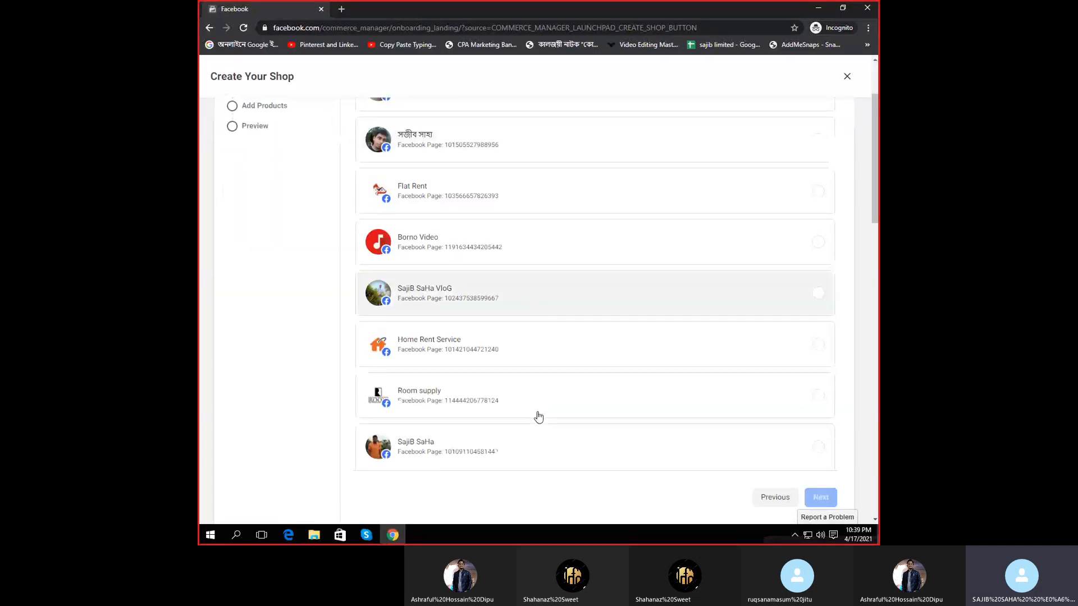
pyautogui.scroll(10, 499, 347)
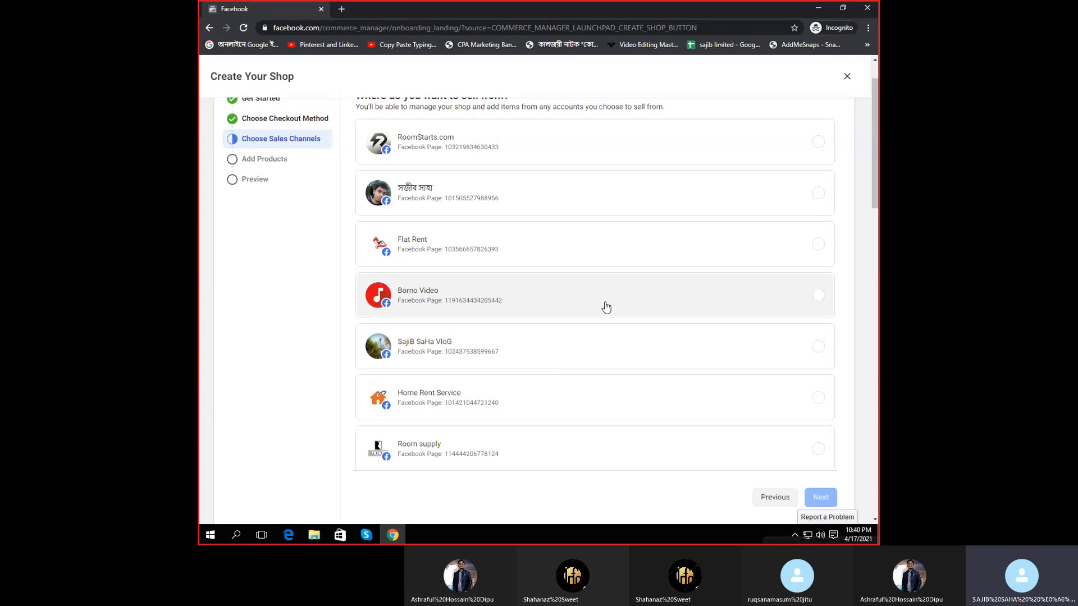
pyautogui.scroll(-3, 606, 307)
pyautogui.scroll(1, 606, 307)
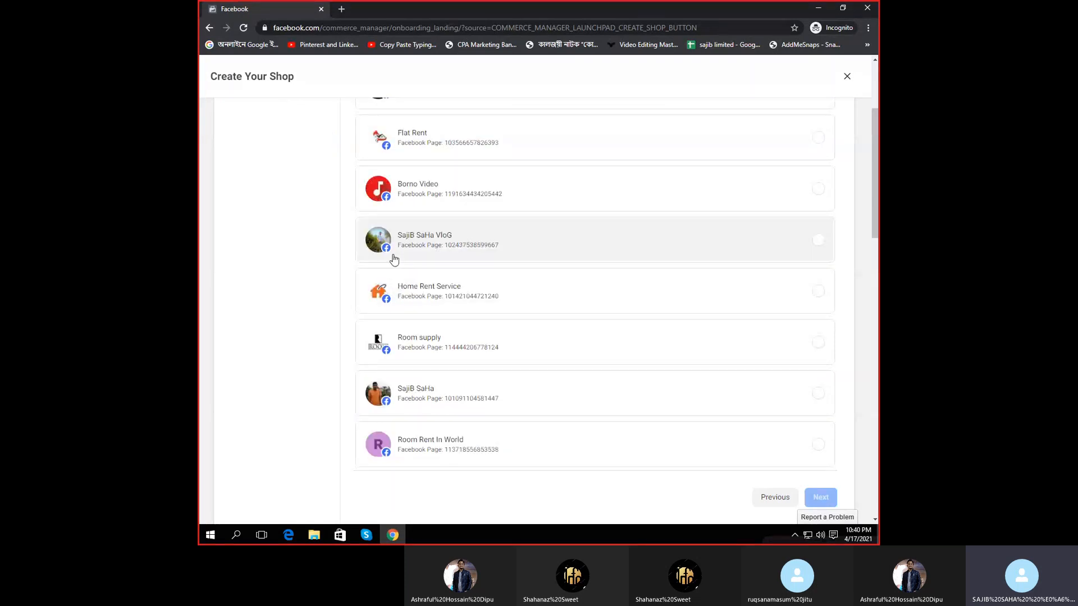
pyautogui.click(421, 192)
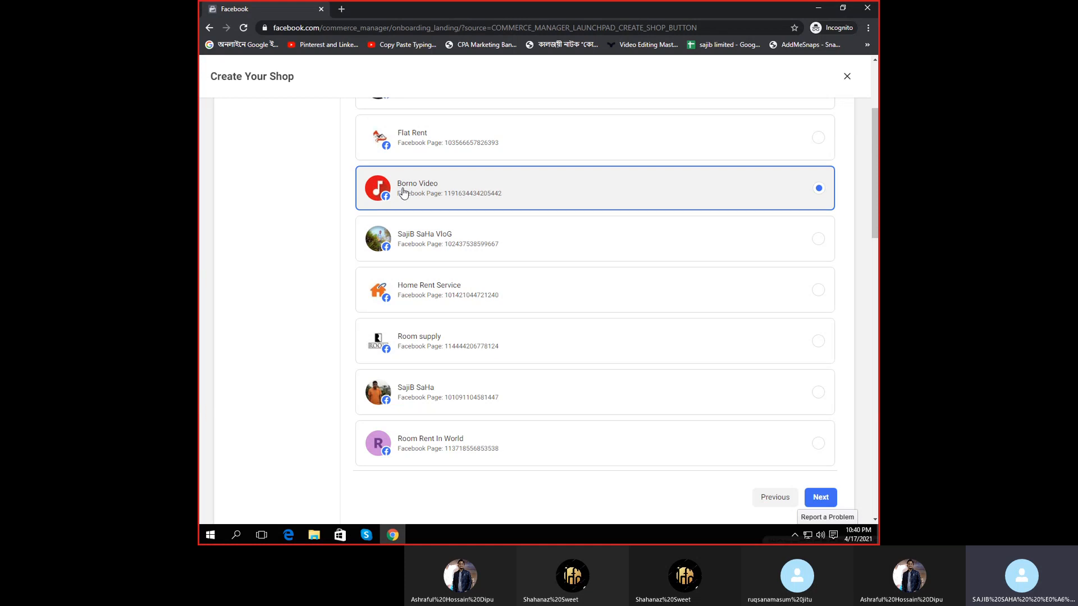
pyautogui.click(341, 9)
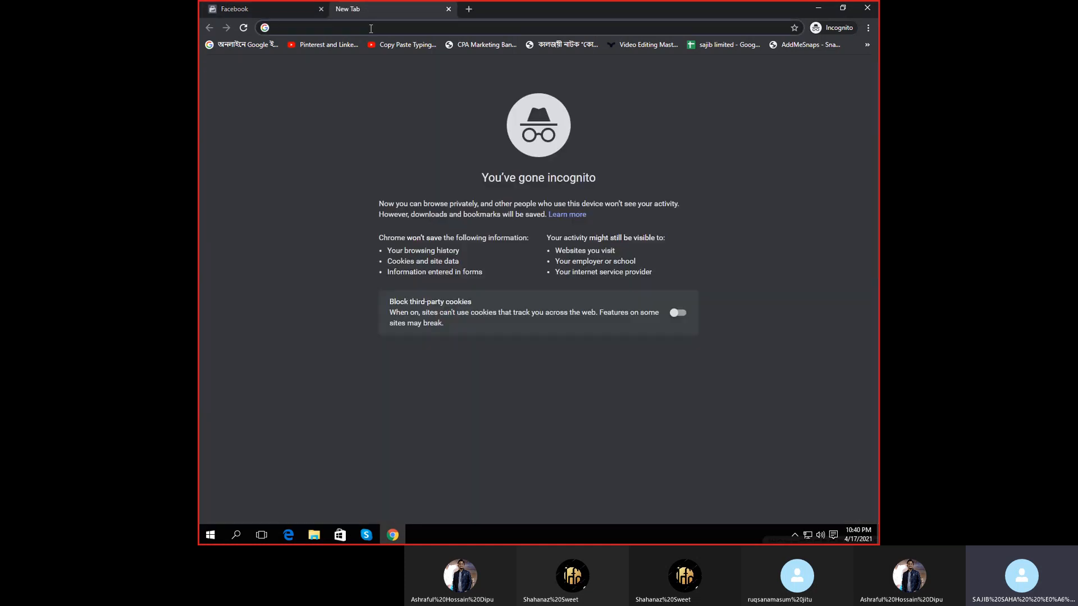
pyautogui.write('facebo')
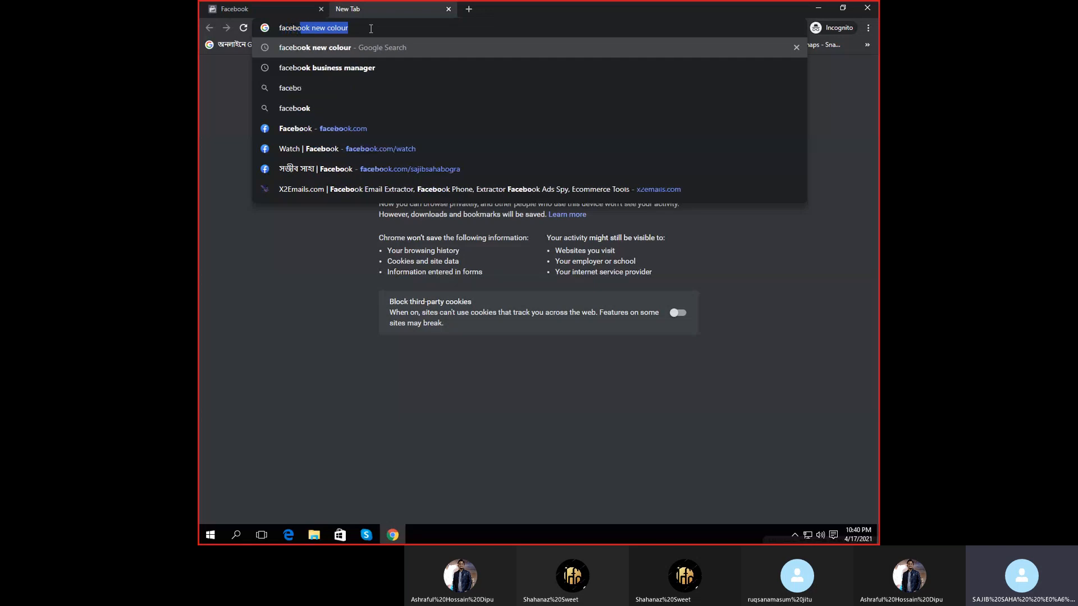
pyautogui.write('ok.c')
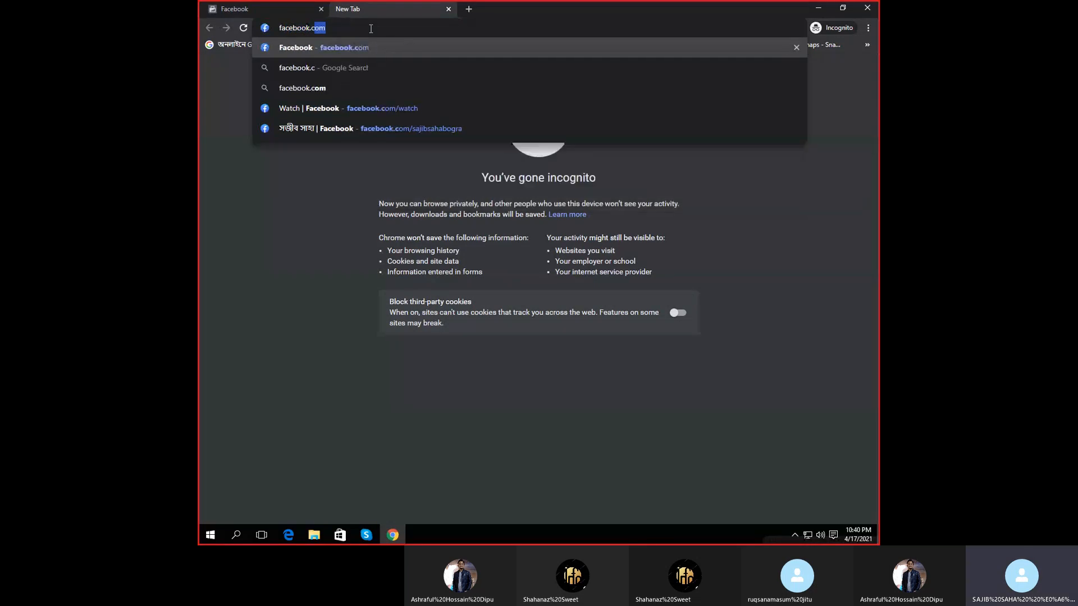
pyautogui.write('om')
pyautogui.press('Return')
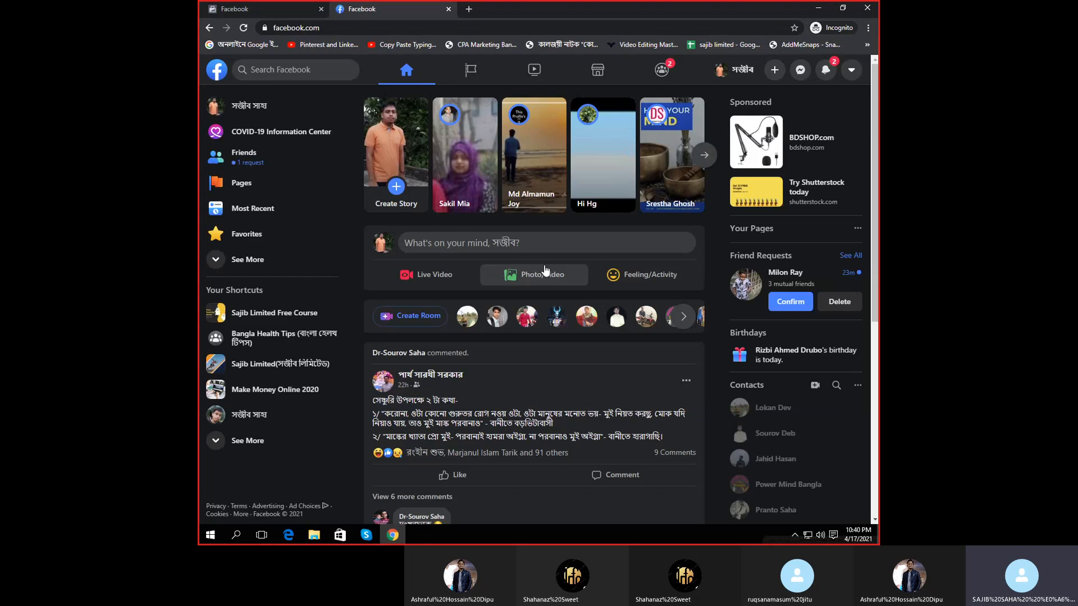
pyautogui.click(241, 190)
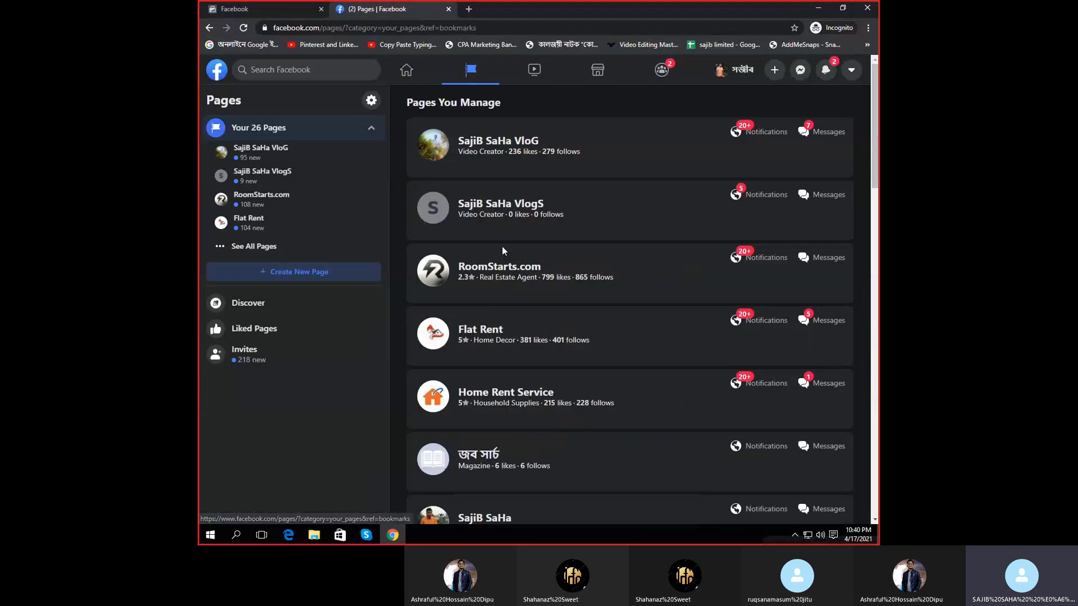
pyautogui.scroll(-10, 615, 244)
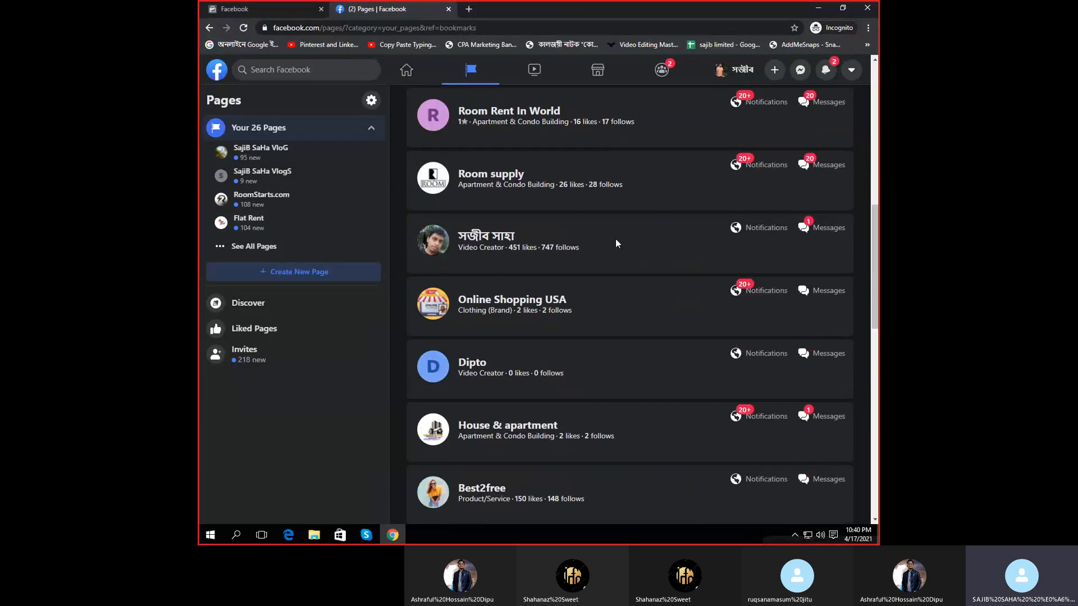
pyautogui.scroll(-7, 574, 262)
pyautogui.scroll(-4, 499, 424)
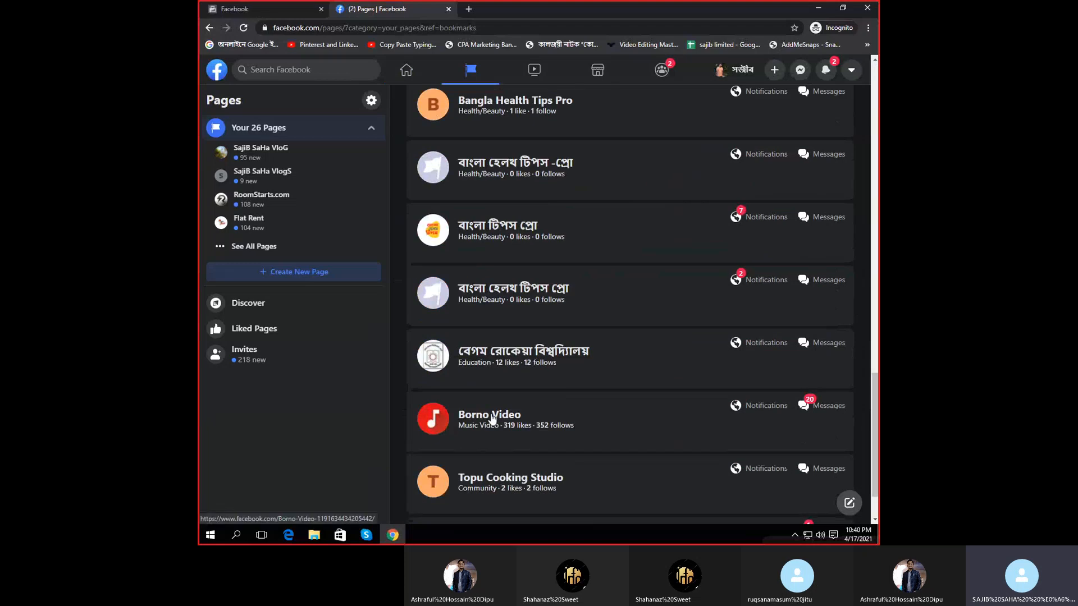
pyautogui.click(492, 418)
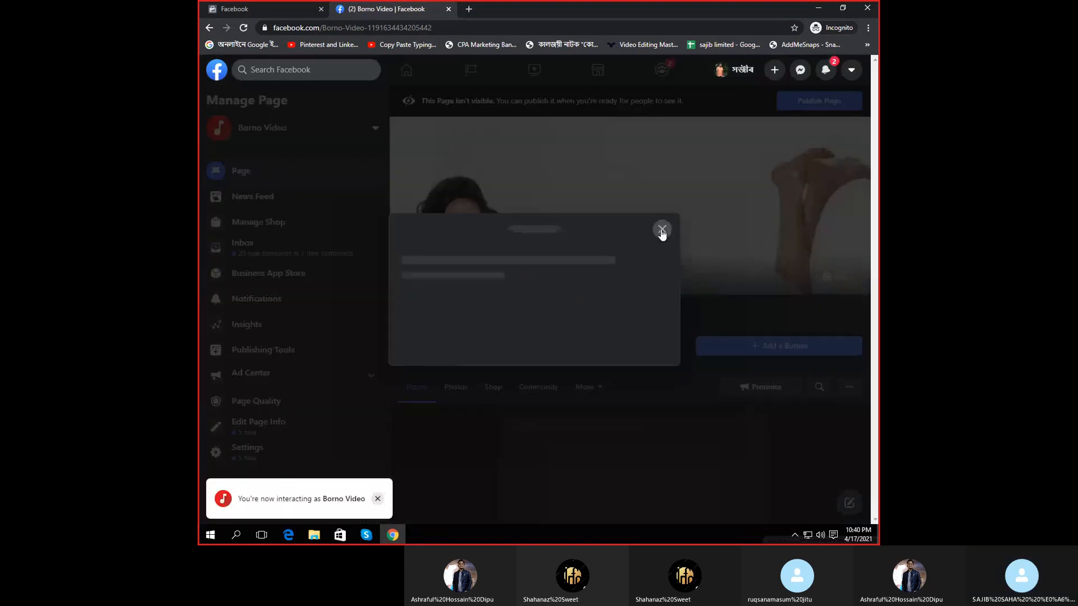
pyautogui.click(662, 231)
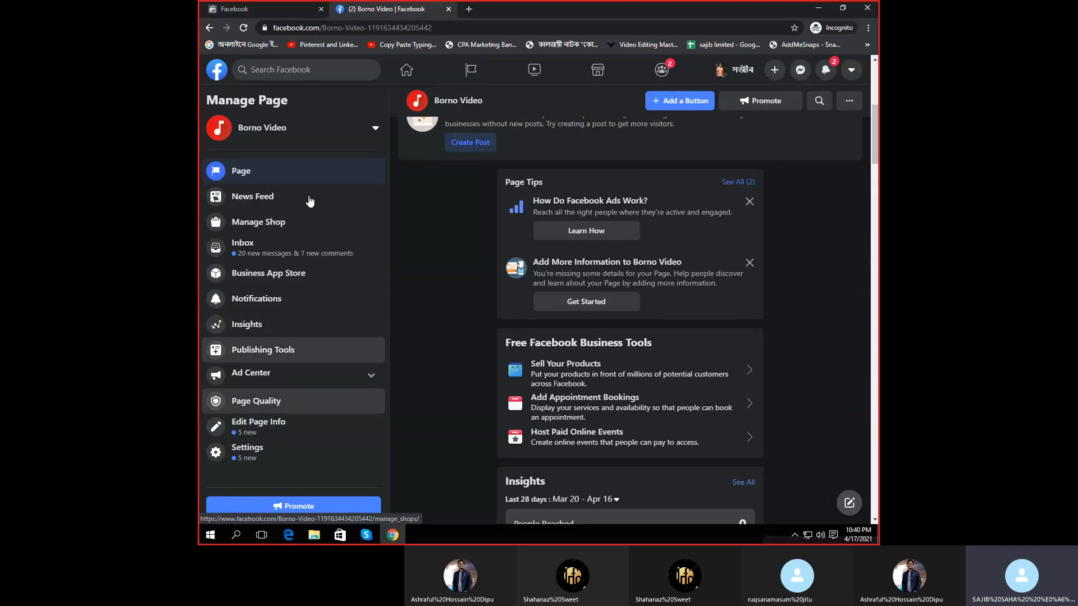
pyautogui.click(448, 9)
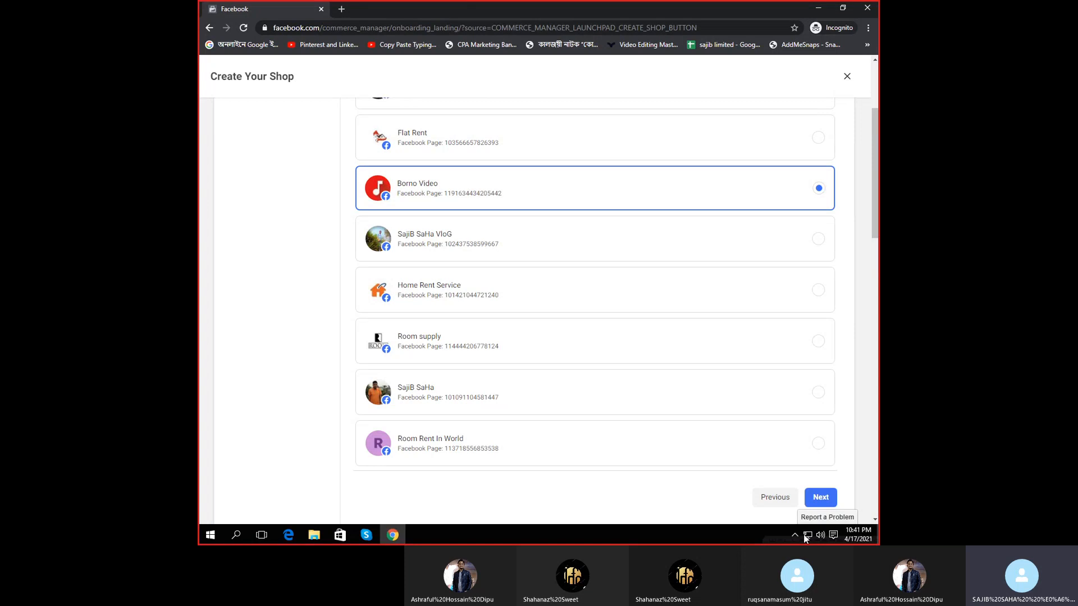
# - Continue past sales channels and start a new business account, entering the account name
pyautogui.click(822, 497)
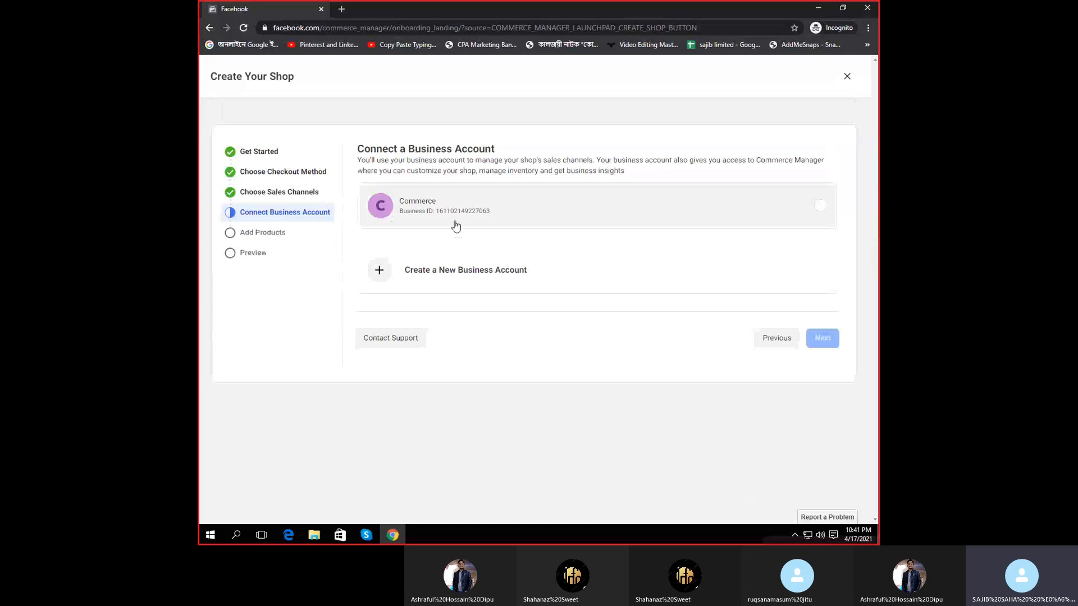
pyautogui.click(475, 273)
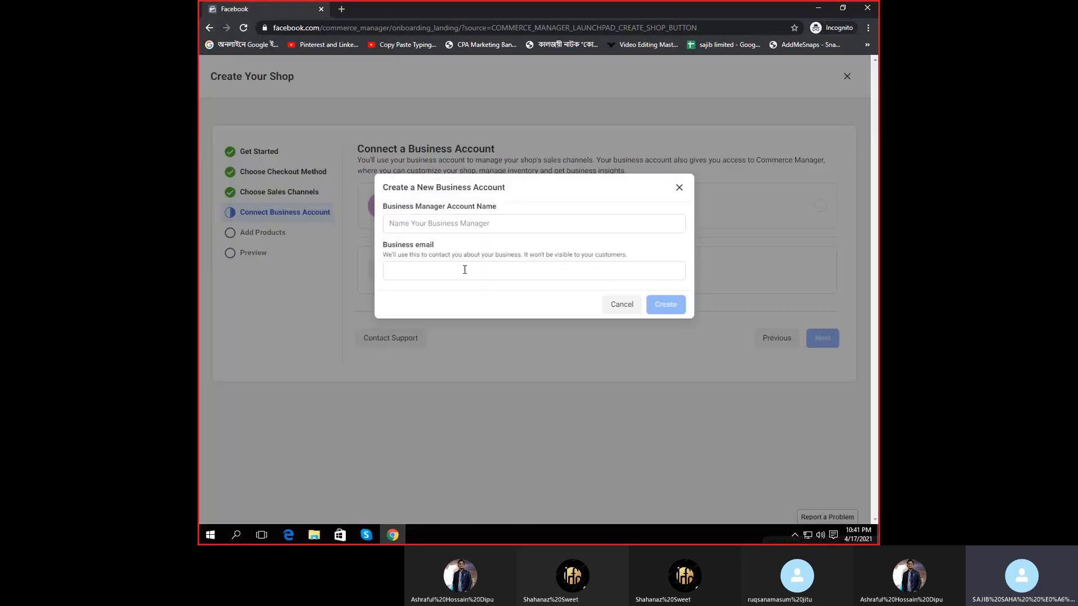
pyautogui.click(449, 269)
pyautogui.click(426, 224)
pyautogui.click(447, 269)
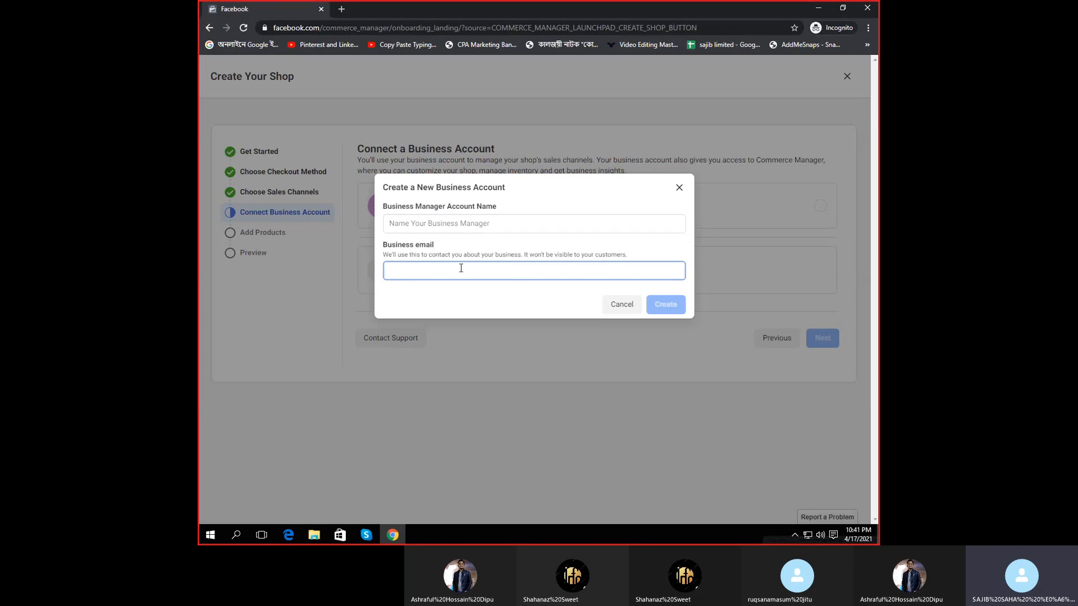
pyautogui.click(423, 223)
pyautogui.click(553, 253)
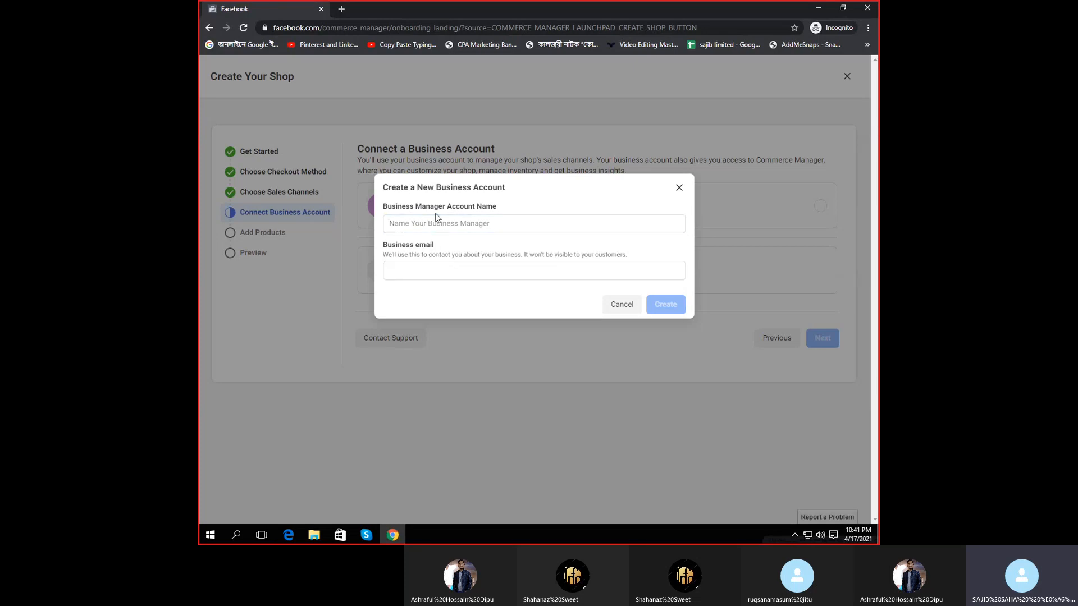
pyautogui.click(442, 225)
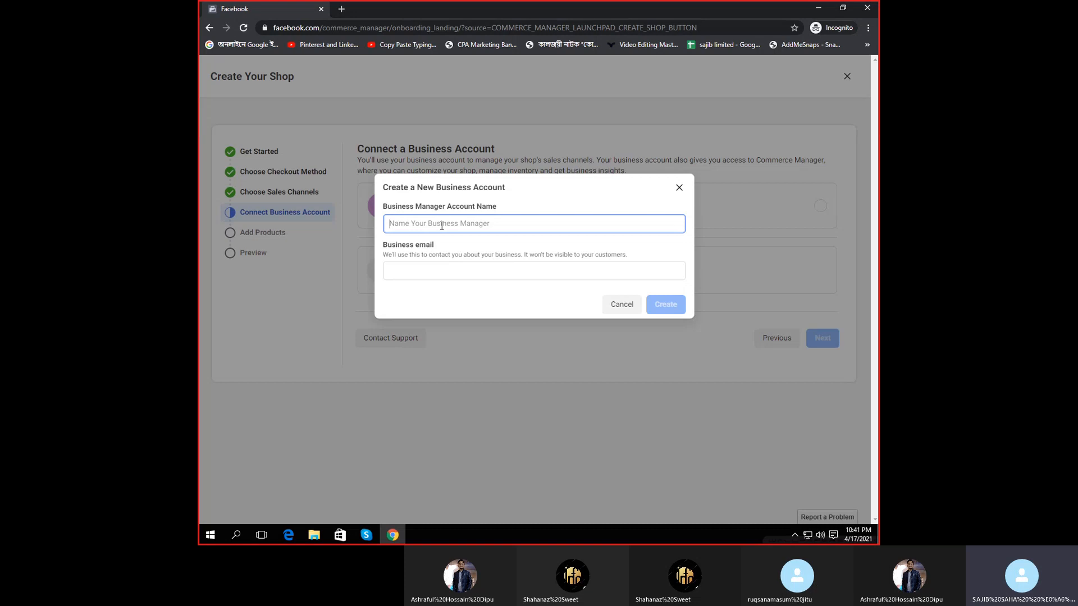
pyautogui.write('Sajib')
# - Fill in the business email address and create the new business account
pyautogui.click(435, 271)
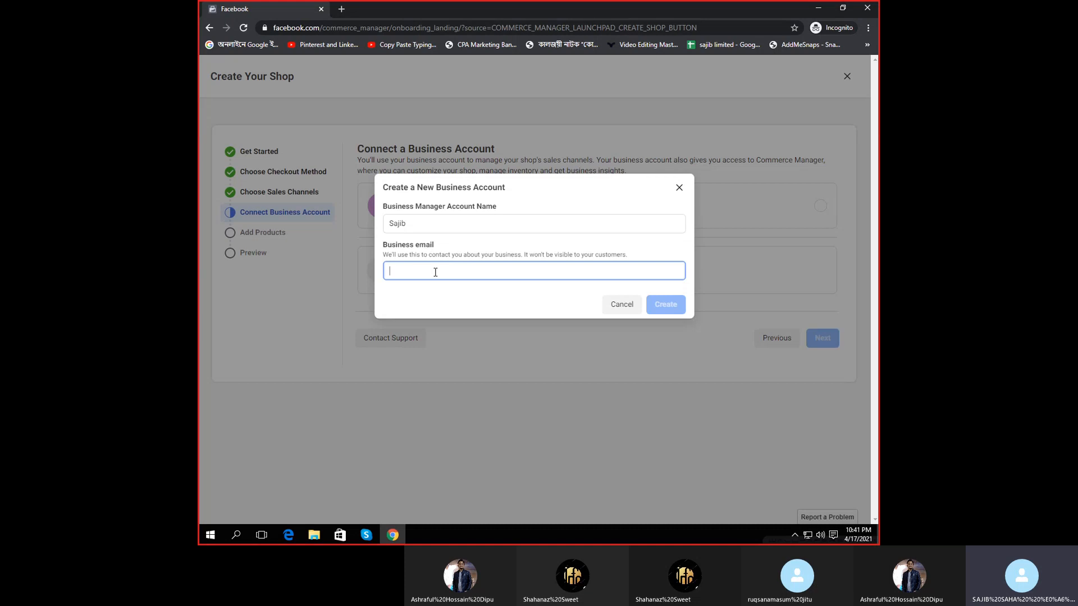
pyautogui.click(404, 254)
pyautogui.click(433, 224)
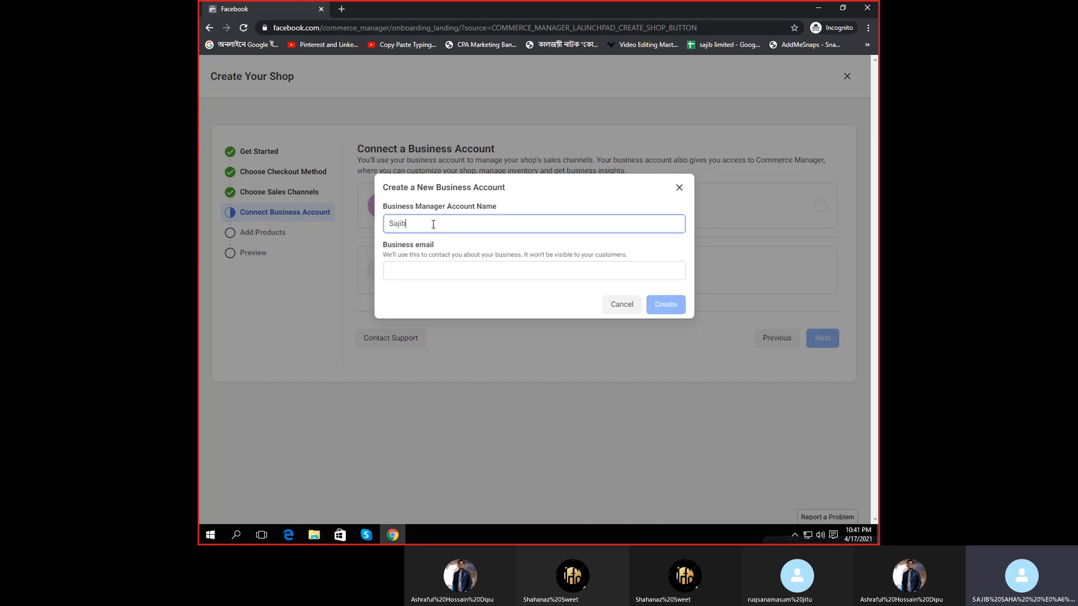
pyautogui.hotkey('ctrl', 'a')
pyautogui.hotkey('ctrl', 'c')
pyautogui.click(421, 272)
pyautogui.hotkey('ctrl', 'v')
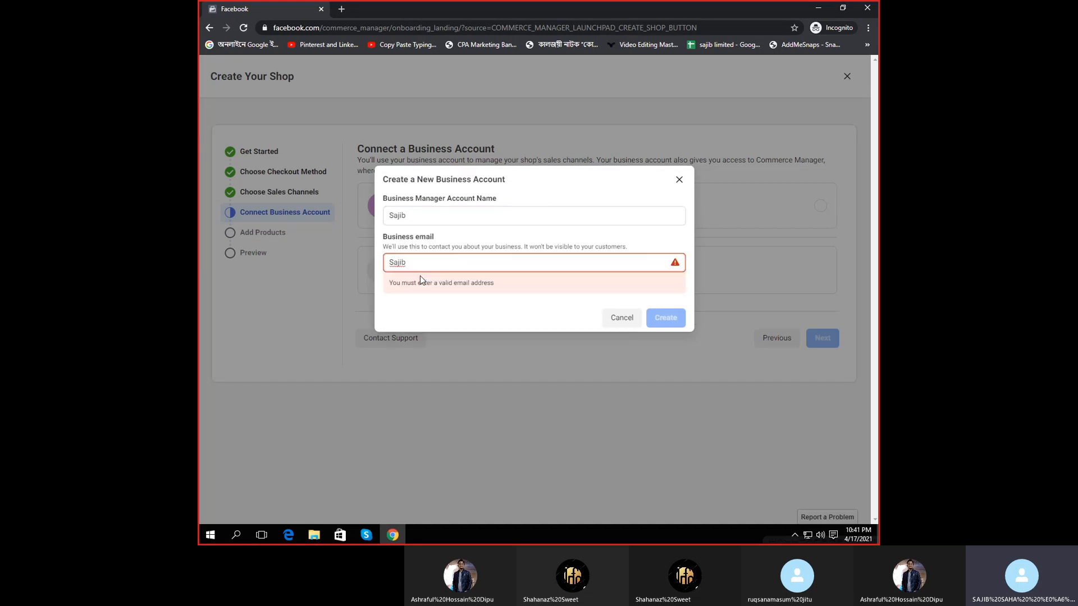
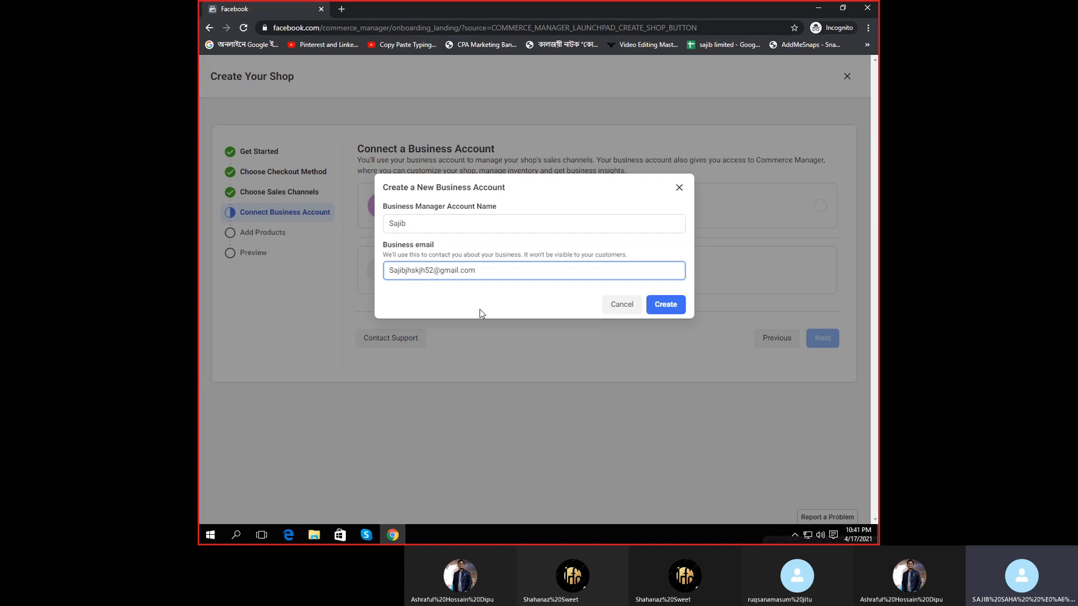
pyautogui.click(665, 304)
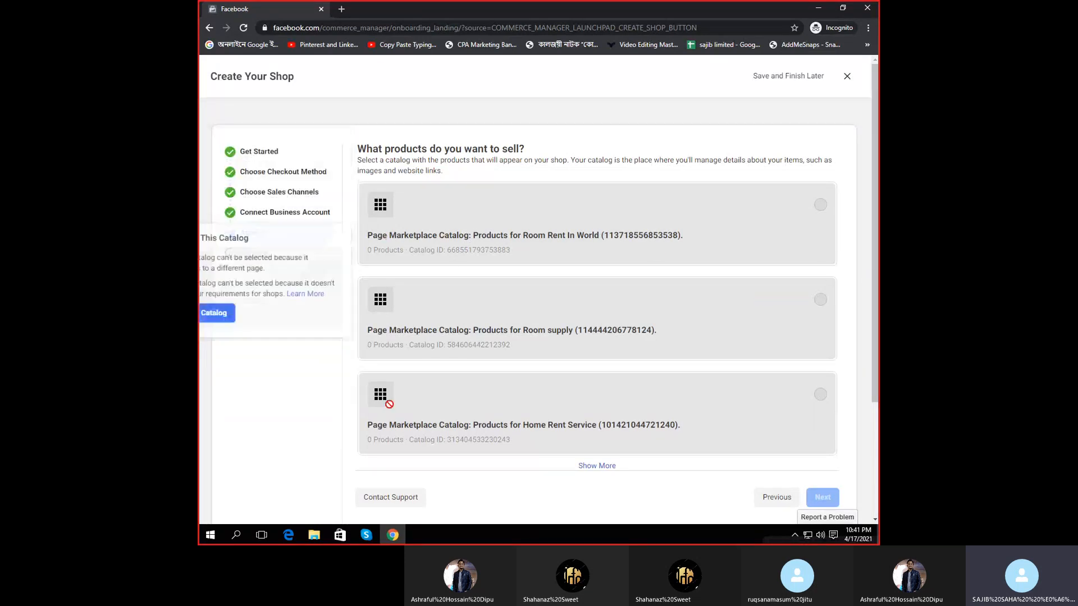
# - Name a new catalog, continue to the shop preview, and accept the Seller Agreement
pyautogui.scroll(-3, 528, 482)
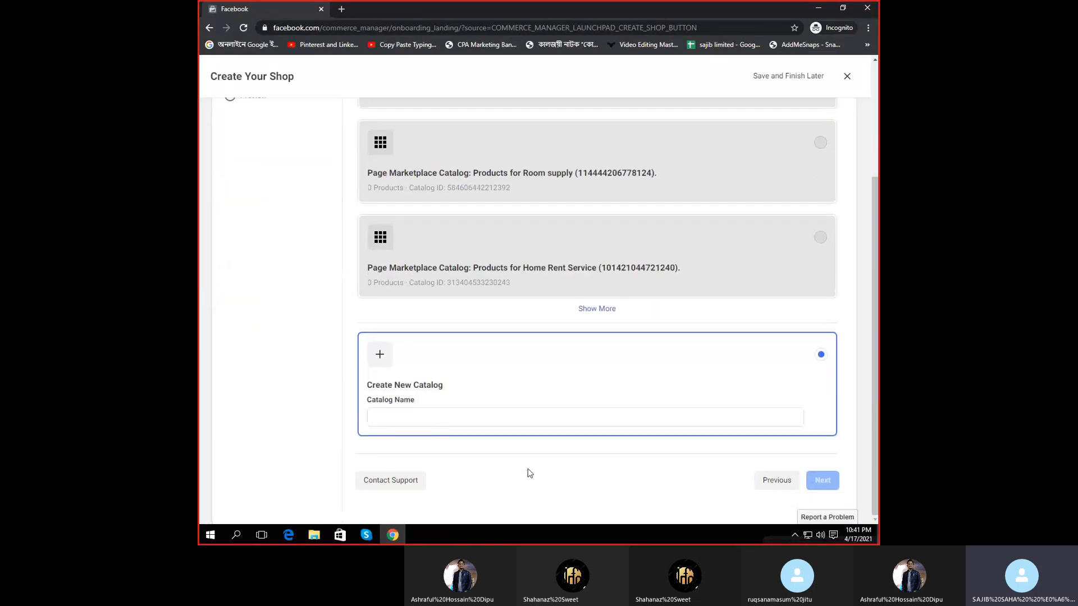
pyautogui.click(421, 413)
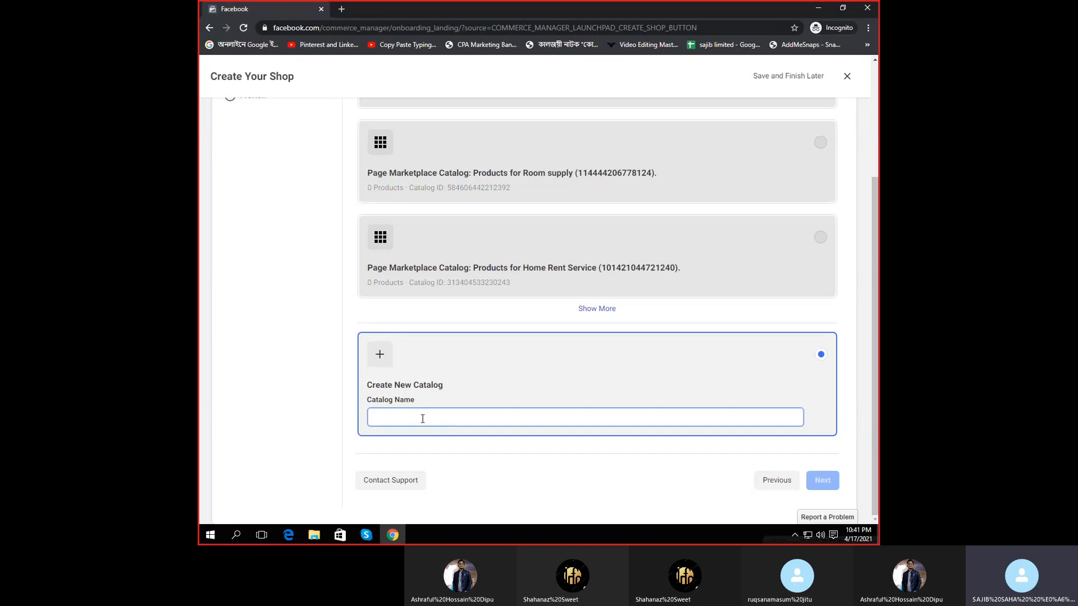
pyautogui.write('sajib')
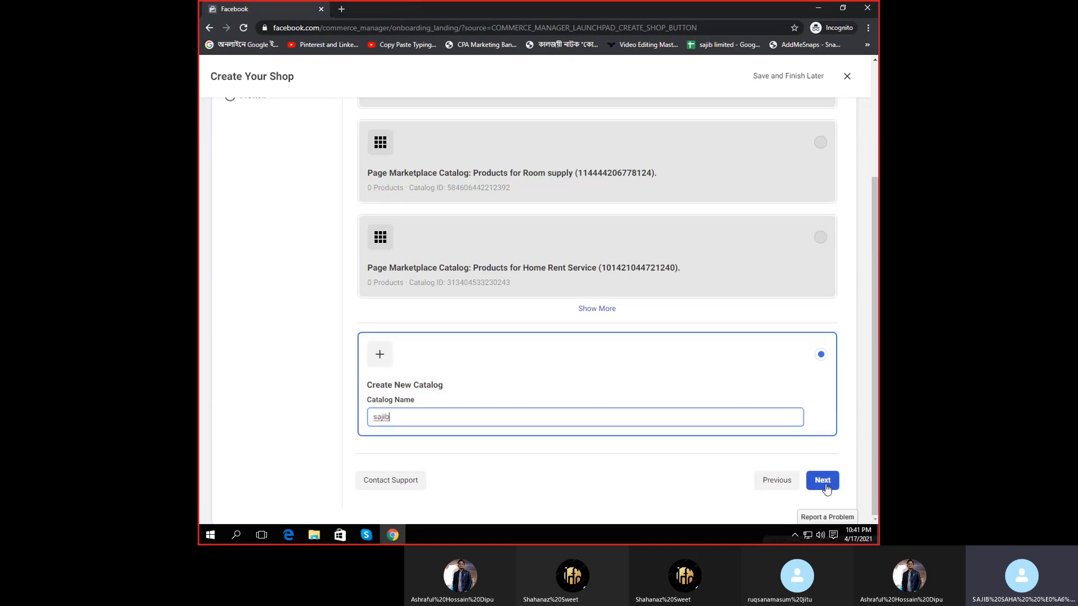
pyautogui.click(823, 480)
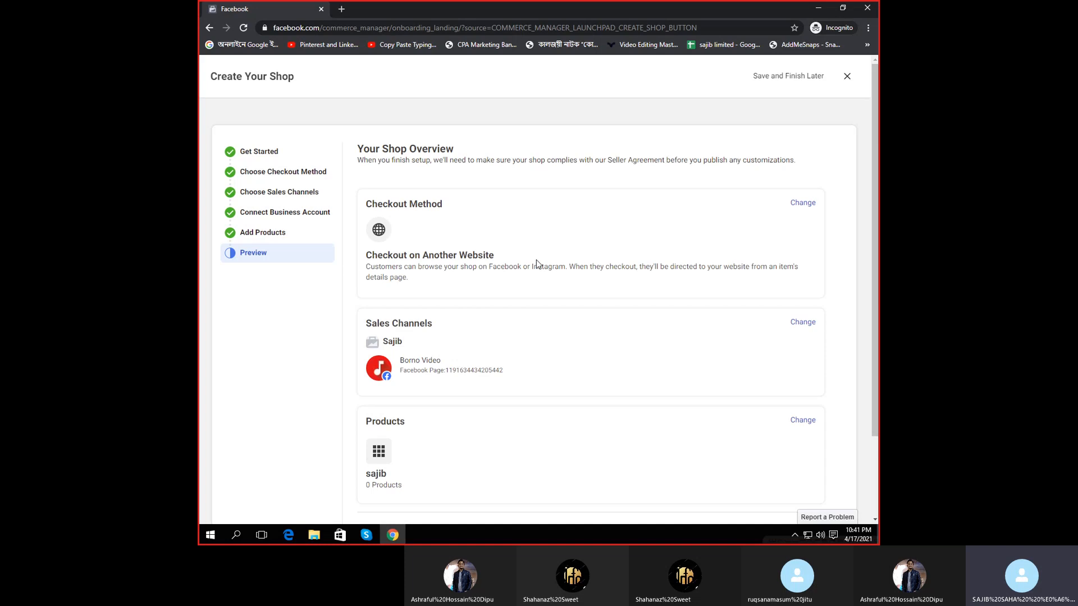
pyautogui.scroll(-2, 670, 359)
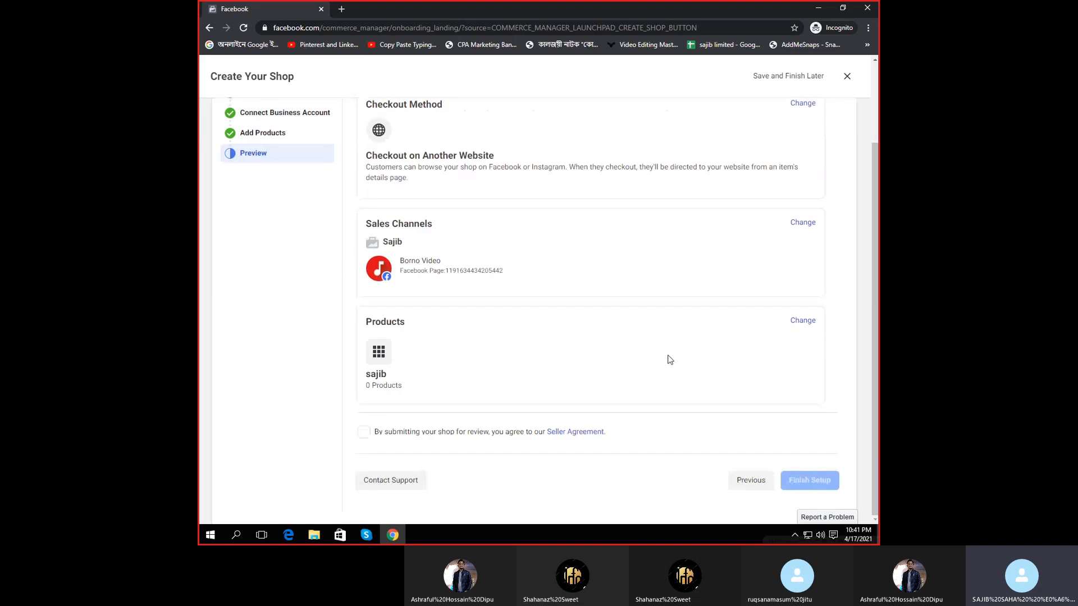
pyautogui.click(365, 432)
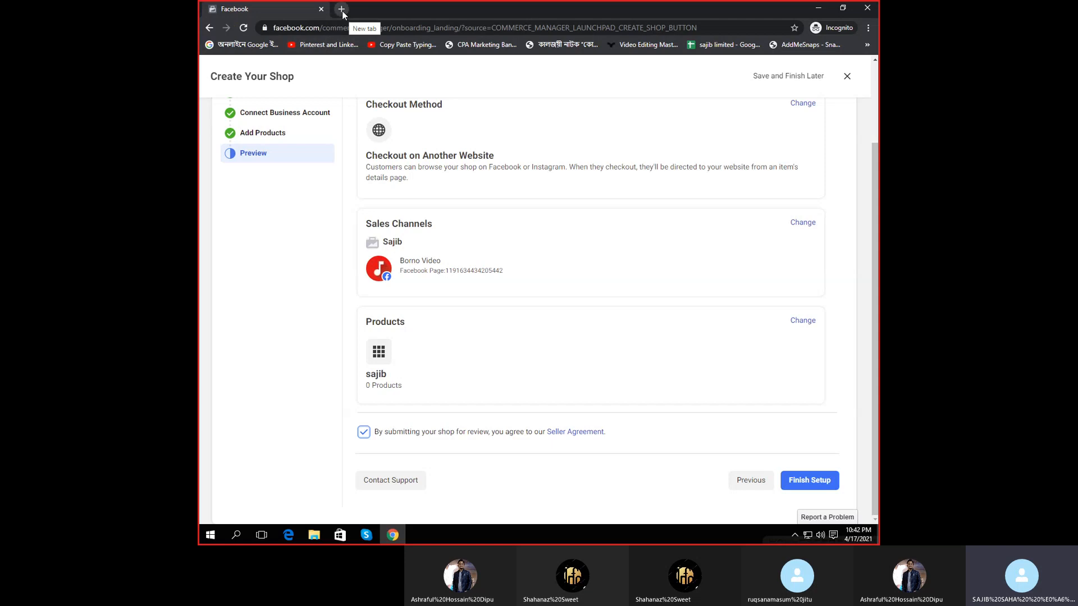
# - Close the shop setup tab and load google.com in a fresh tab
pyautogui.click(341, 10)
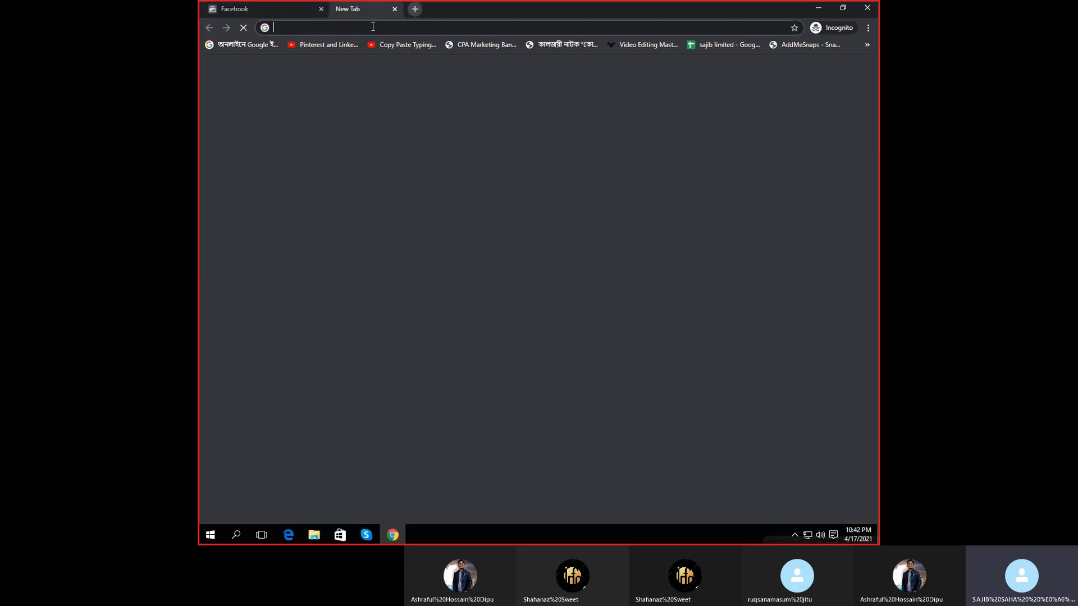
pyautogui.click(321, 9)
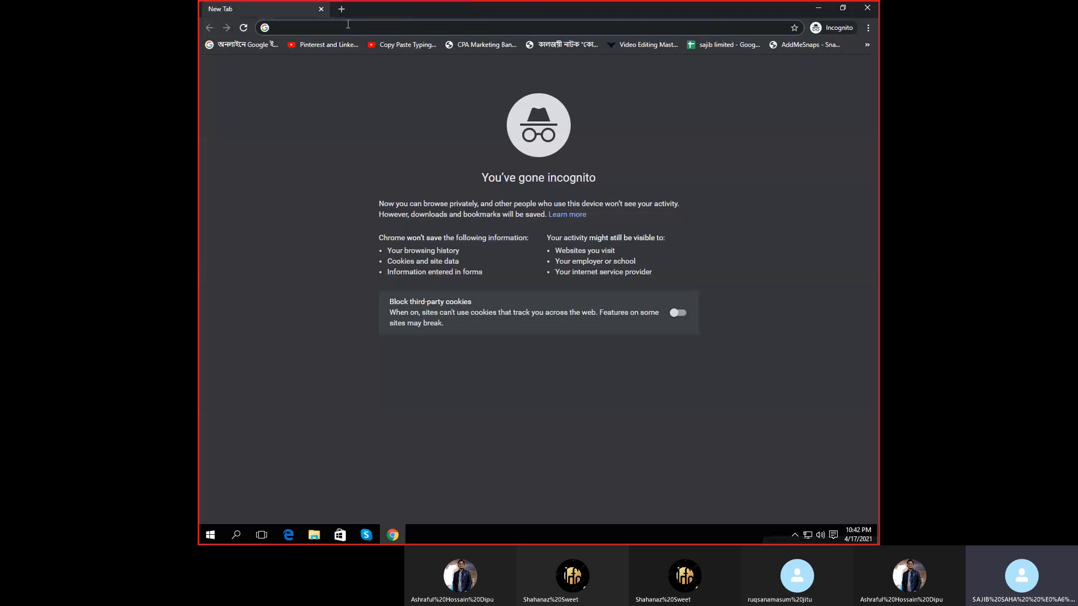
pyautogui.write('gogole')
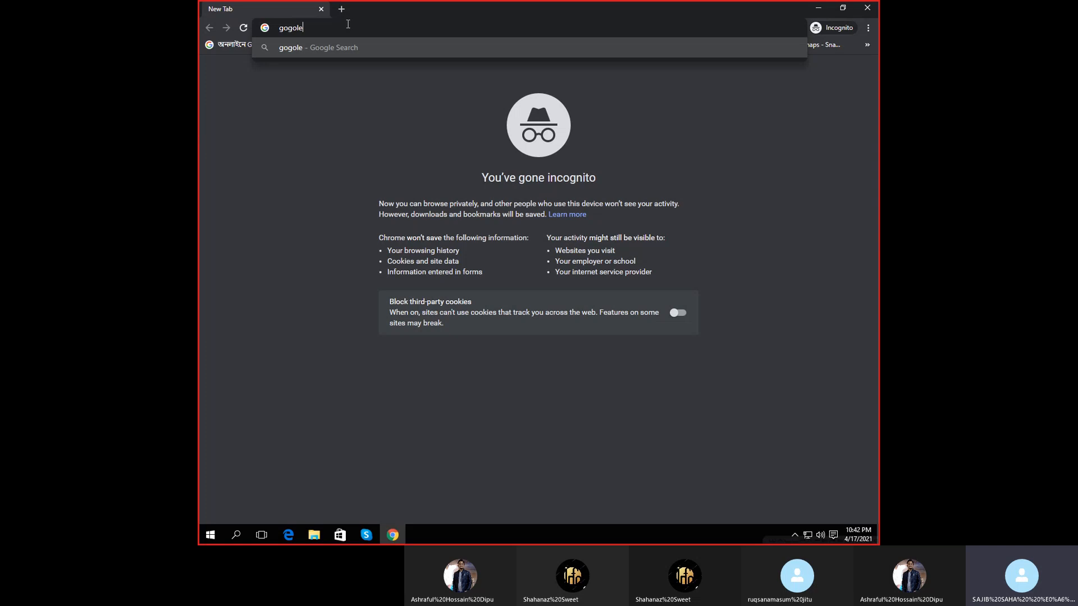
pyautogui.write('.com')
pyautogui.press('Return')
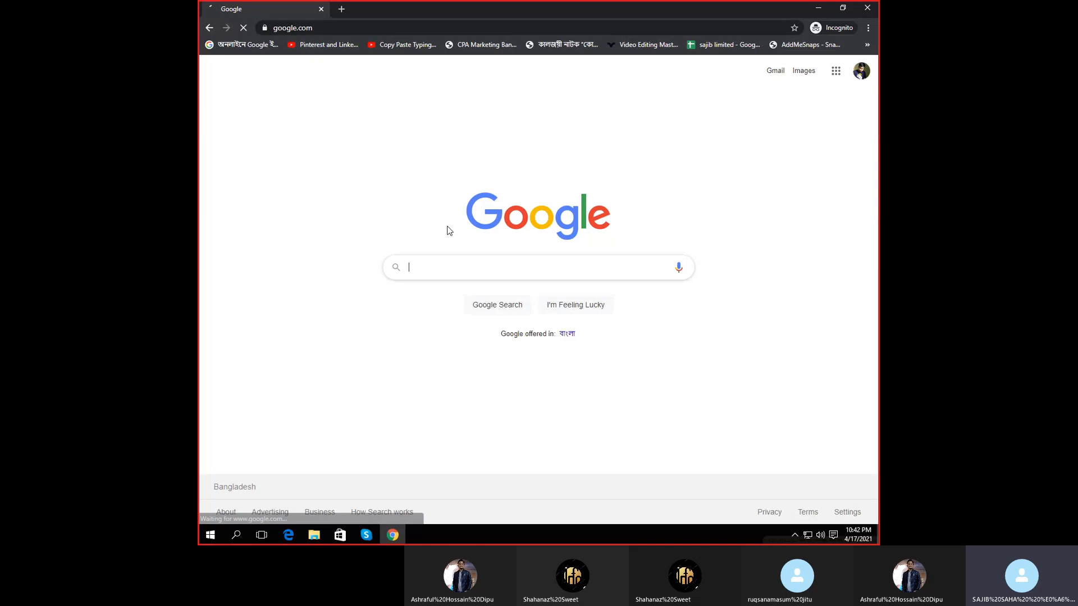
# - Search 'facebook business manager' and open the business.facebook.com result
pyautogui.write('facebook')
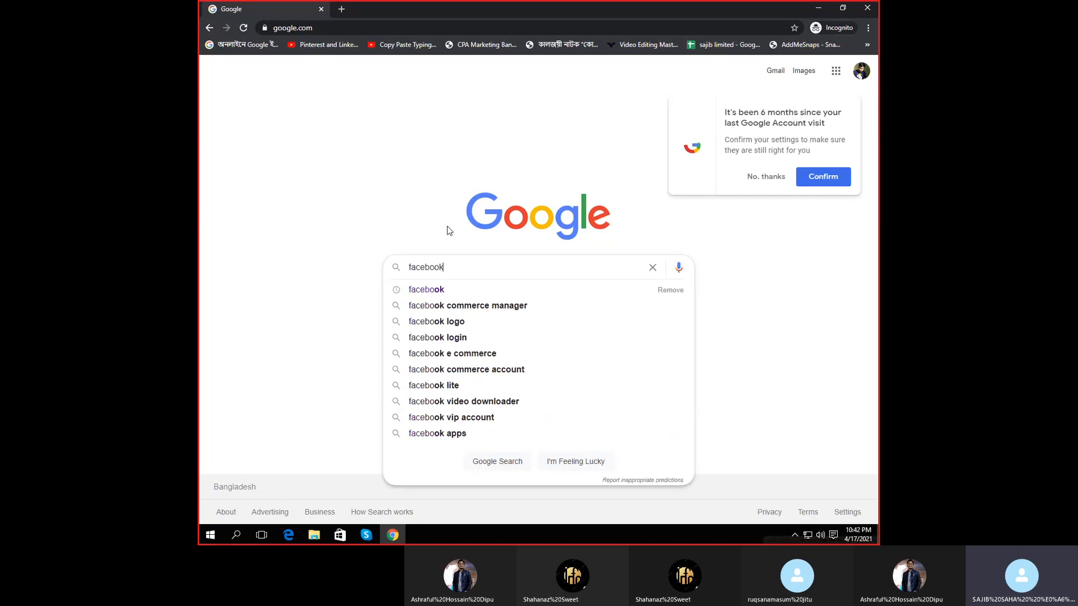
pyautogui.press('Return')
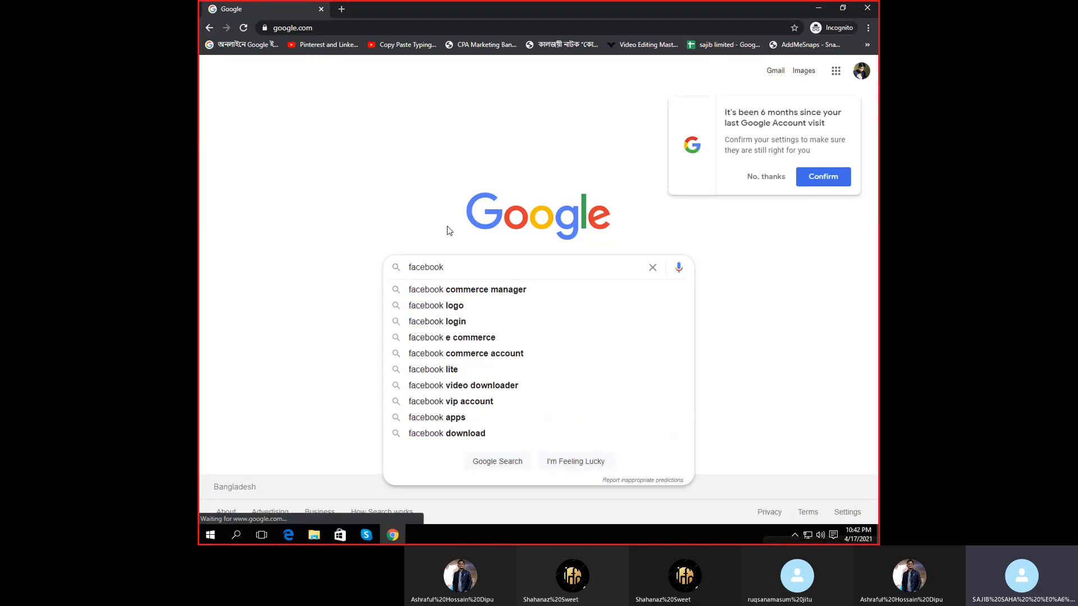
pyautogui.write('business')
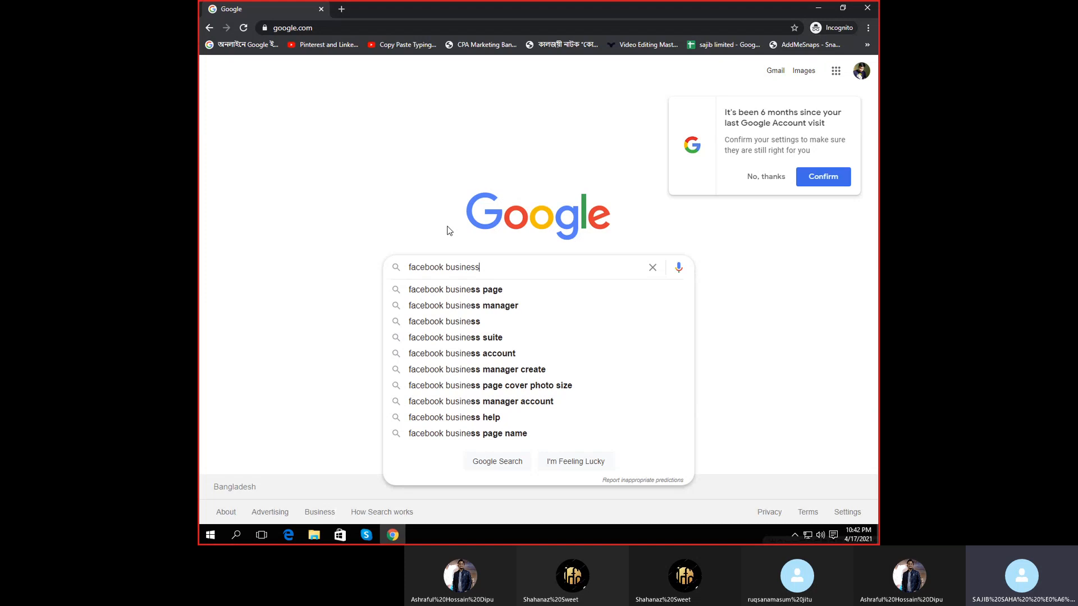
pyautogui.click(525, 290)
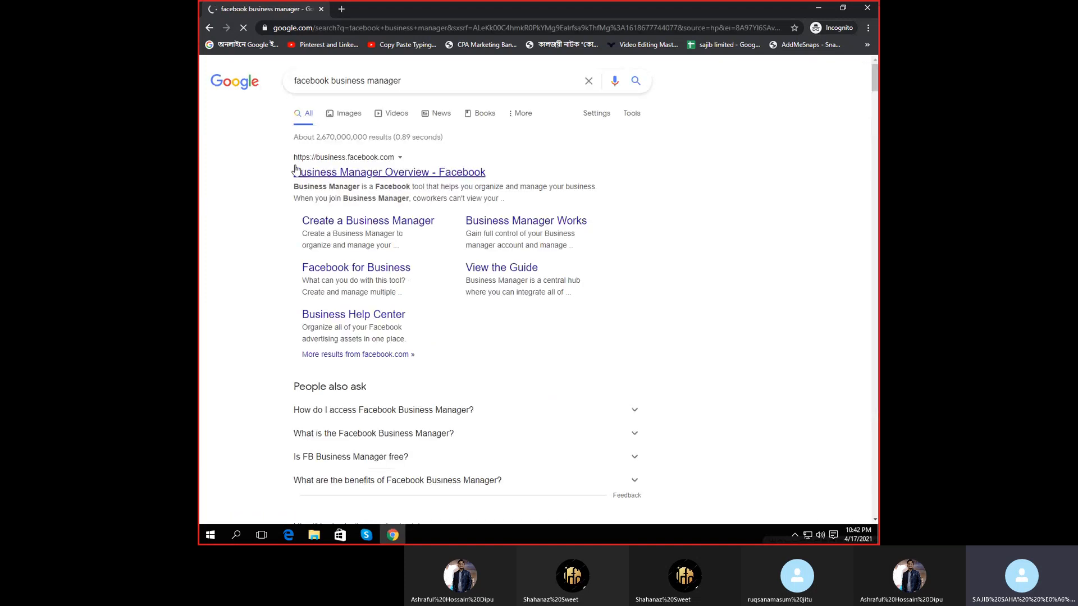
pyautogui.click(297, 172)
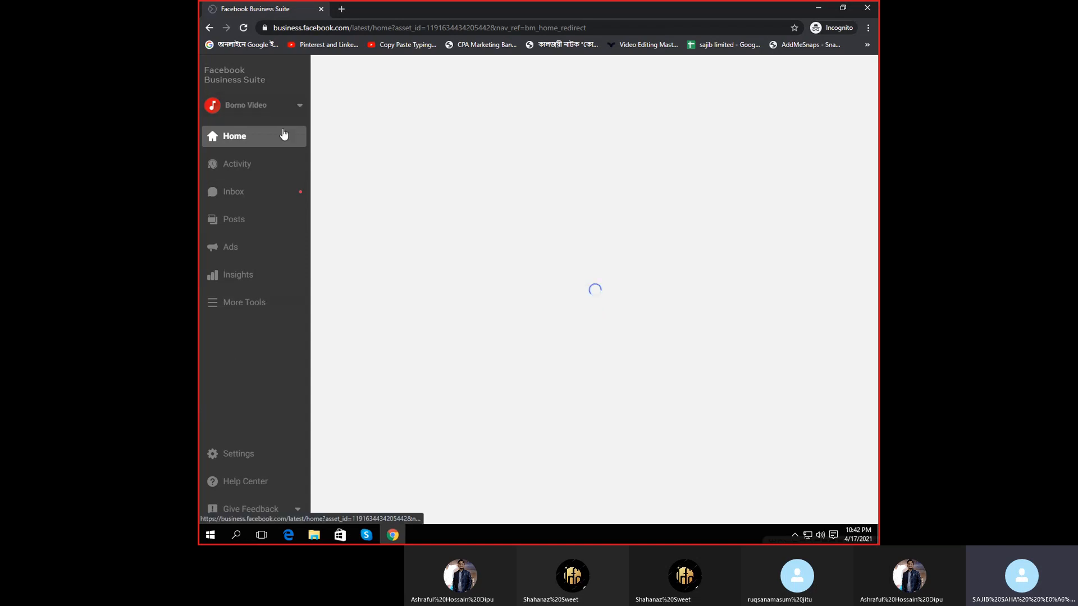
# - Switch the active page to Best2free and open its Commerce tools from the sidebar
pyautogui.click(290, 109)
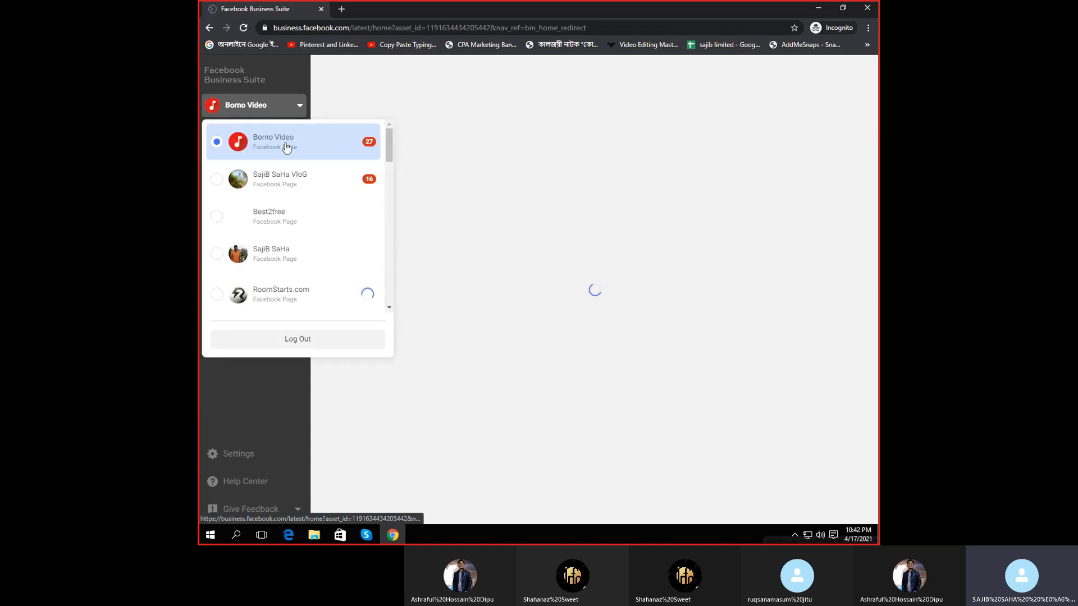
pyautogui.click(265, 217)
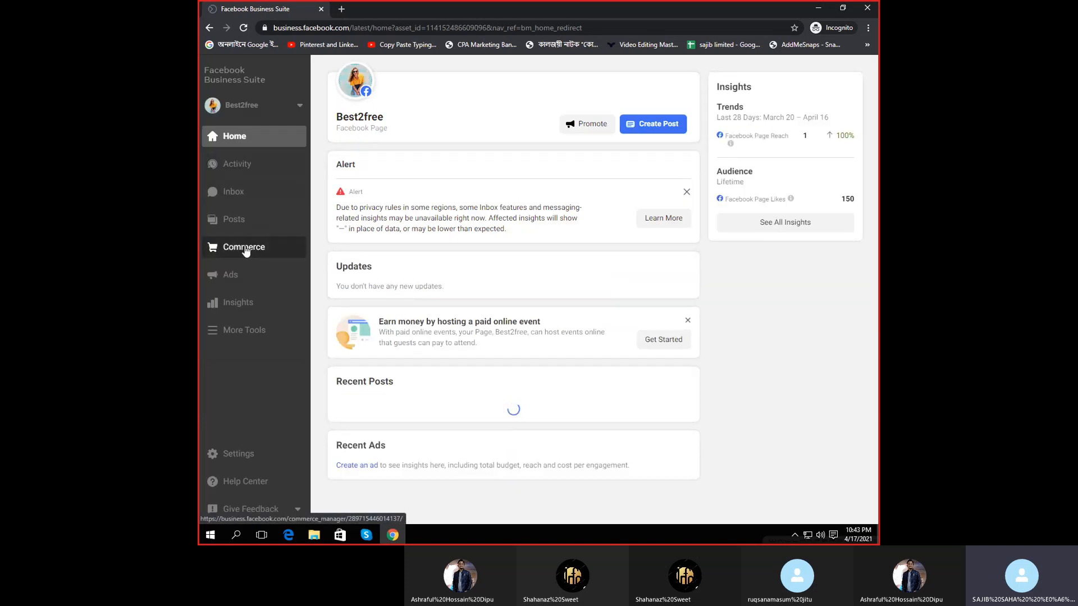
pyautogui.click(272, 107)
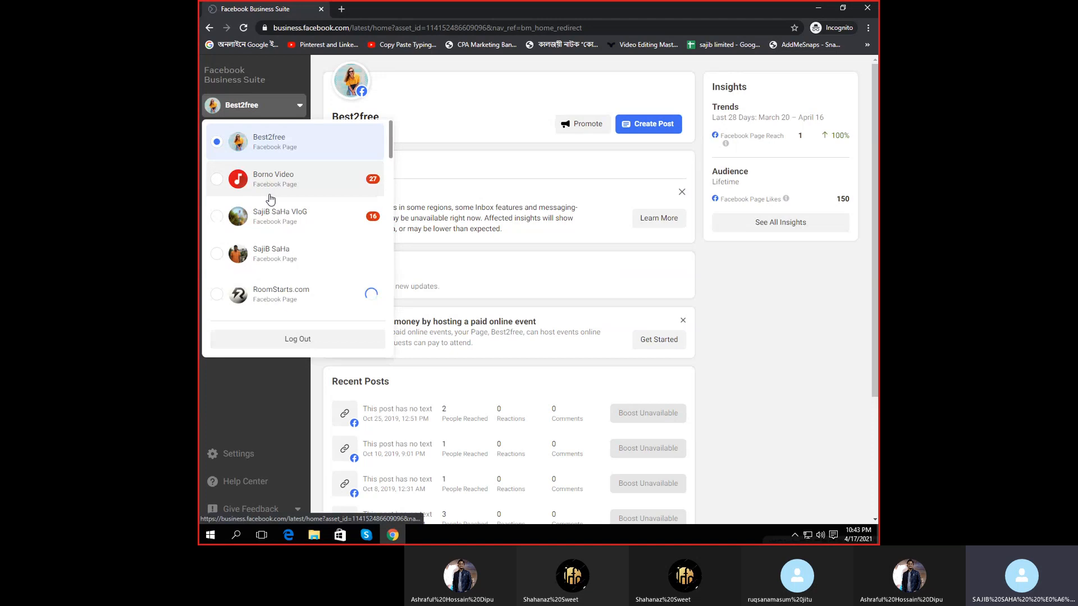
pyautogui.click(246, 399)
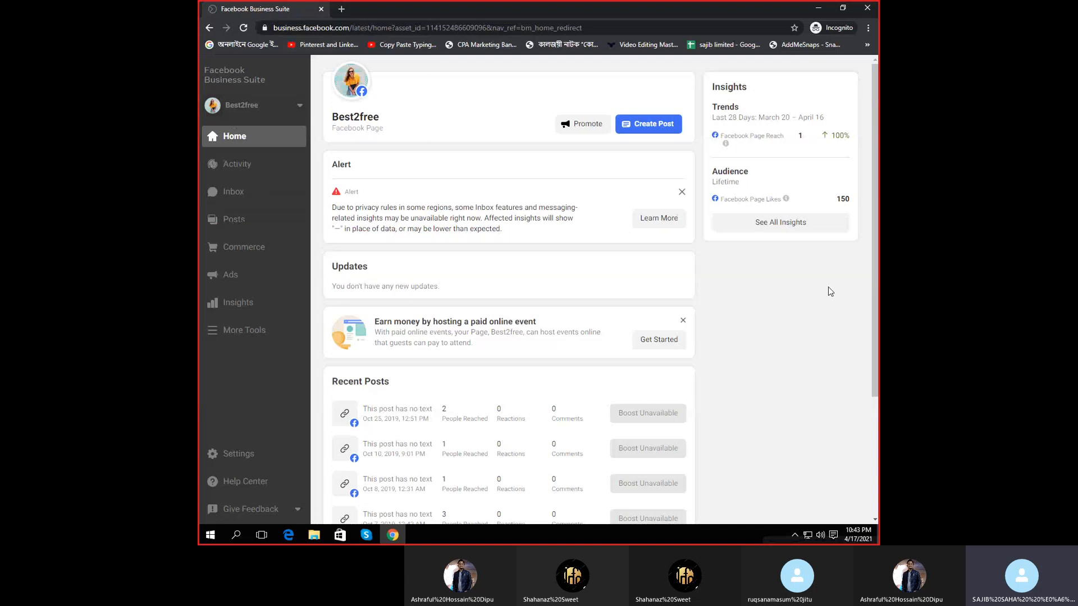
pyautogui.scroll(-2, 873, 281)
pyautogui.scroll(2, 602, 290)
pyautogui.click(249, 250)
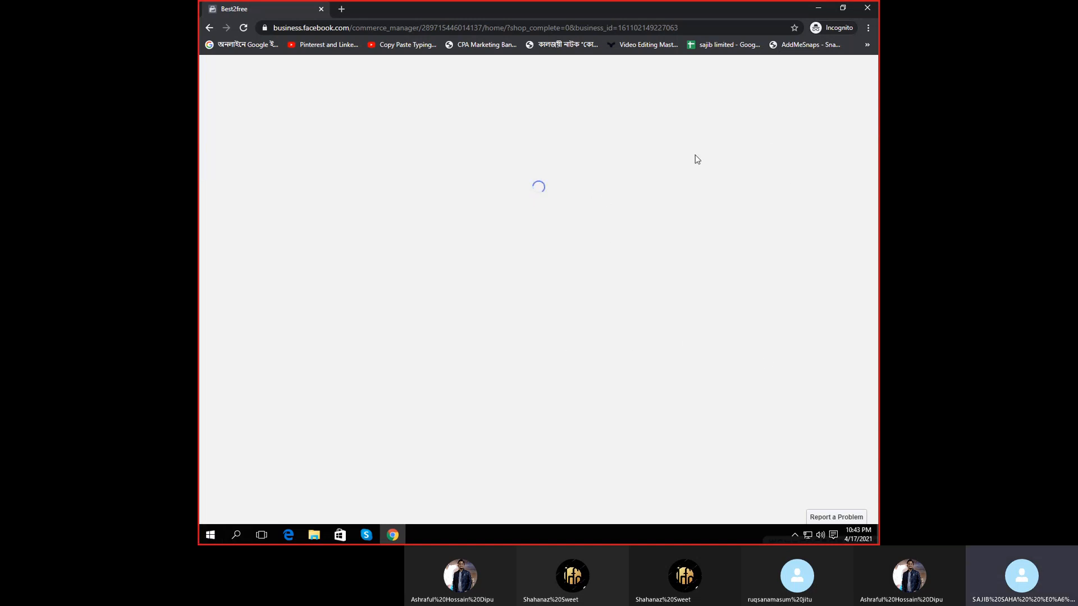
# - In a new tab, search 'bd shop' after a brief amazon detour and open bdshop.com
pyautogui.click(342, 8)
pyautogui.write('amazon')
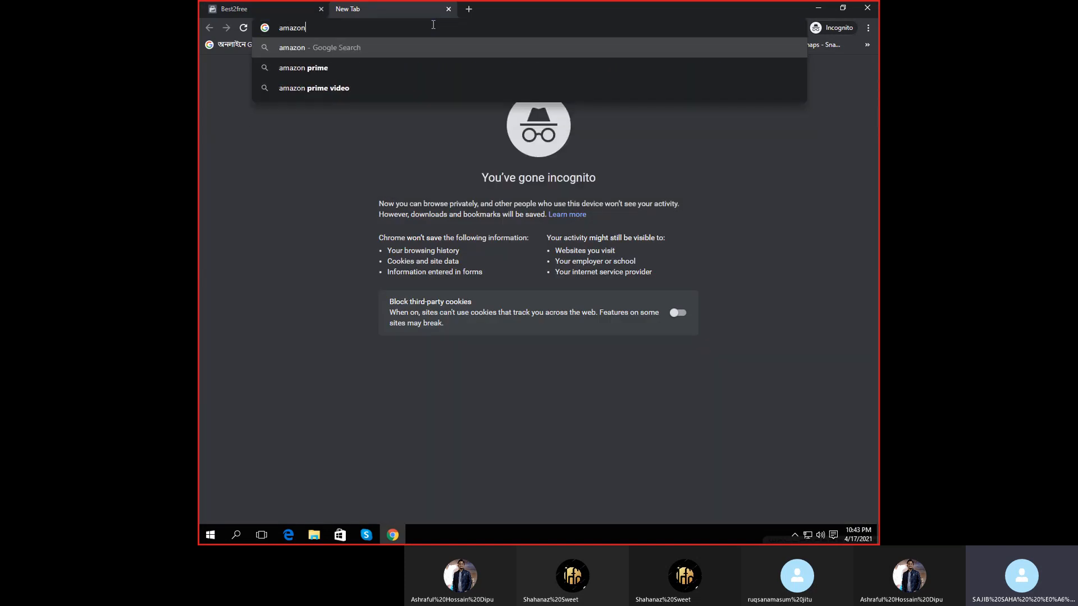
pyautogui.press('Return')
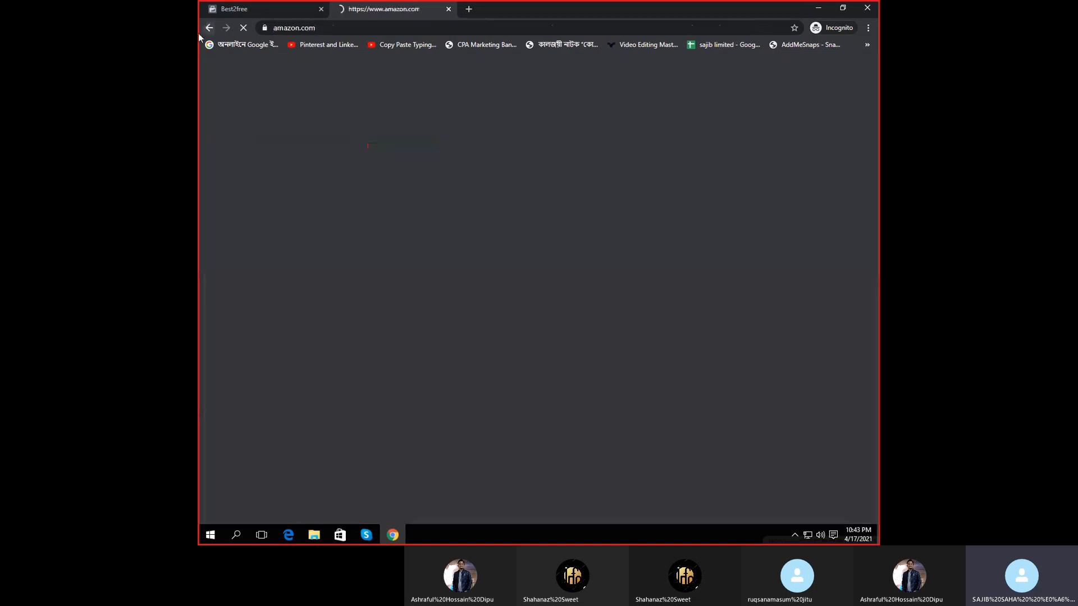
pyautogui.click(201, 29)
pyautogui.click(201, 29)
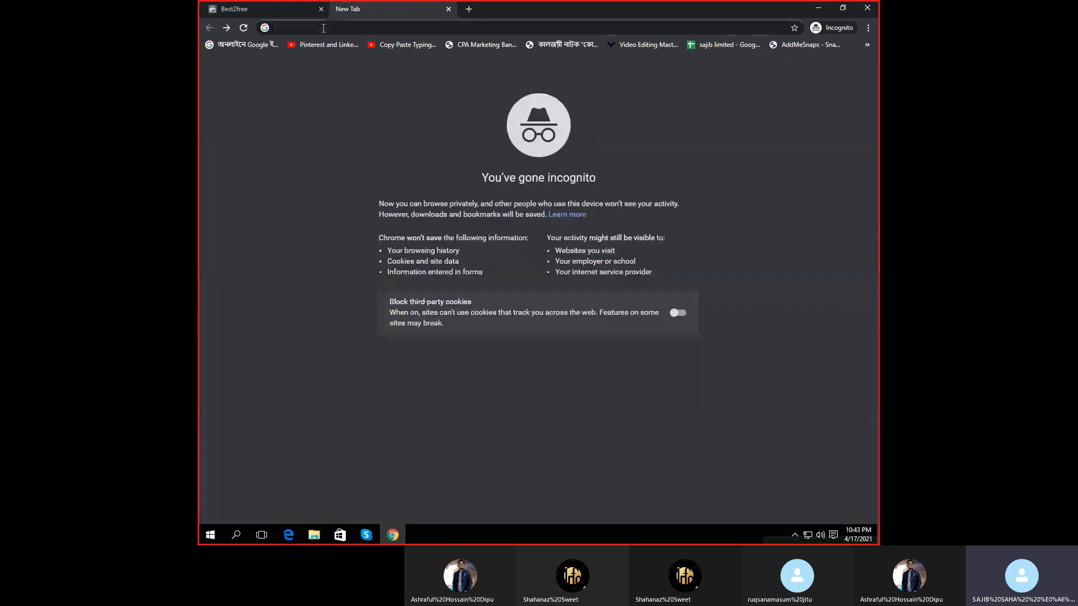
pyautogui.click(324, 28)
pyautogui.write('bd sh')
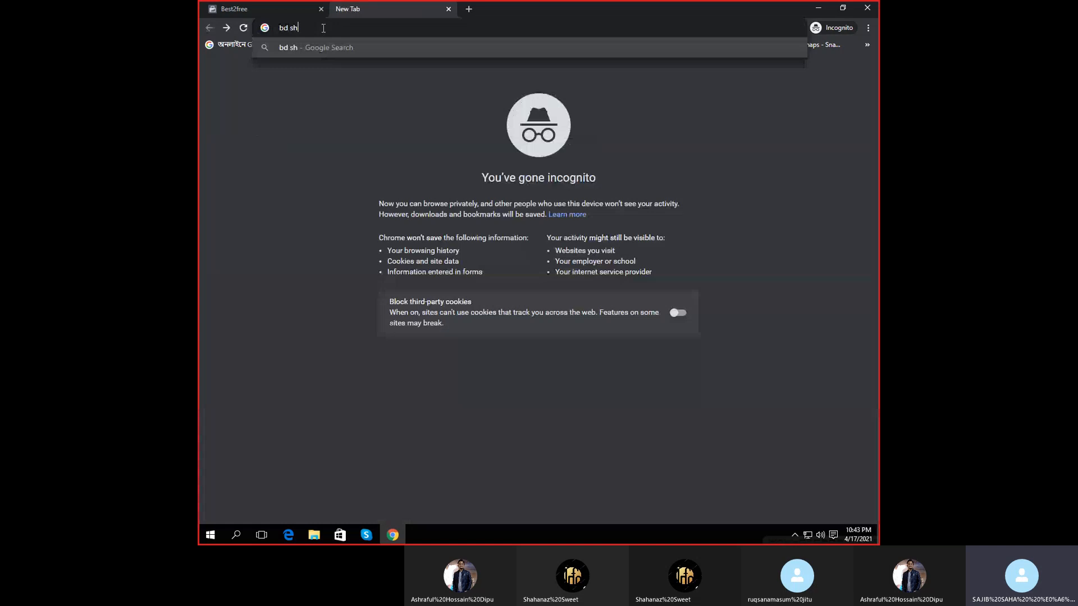
pyautogui.write('op')
pyautogui.press('Return')
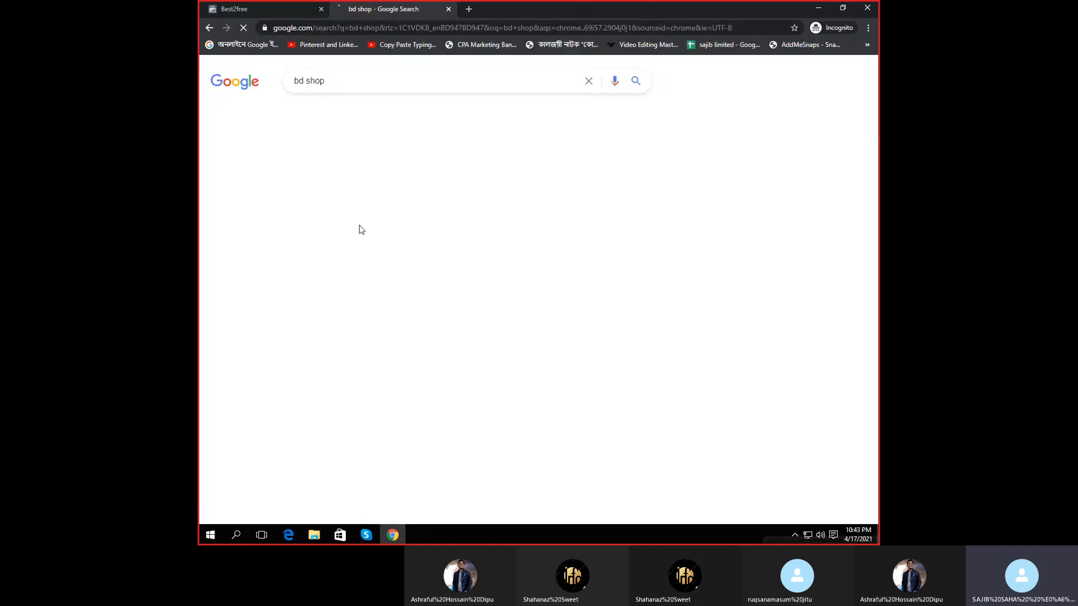
pyautogui.click(352, 177)
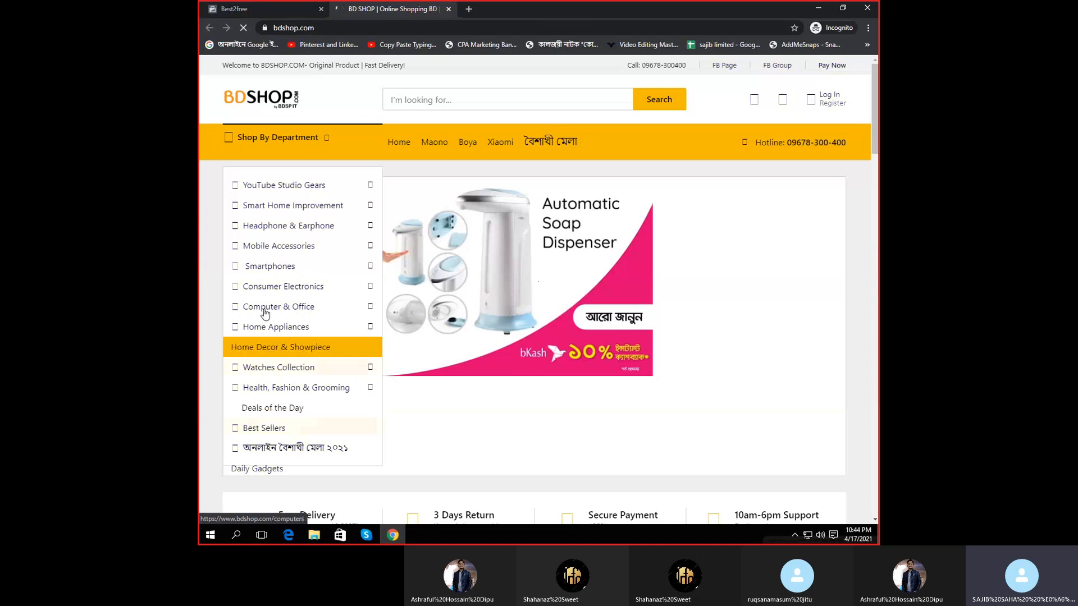
# - Open the Pro wifi Router listing on bdshop.com, then return to the Best2free tab
pyautogui.scroll(-7, 722, 386)
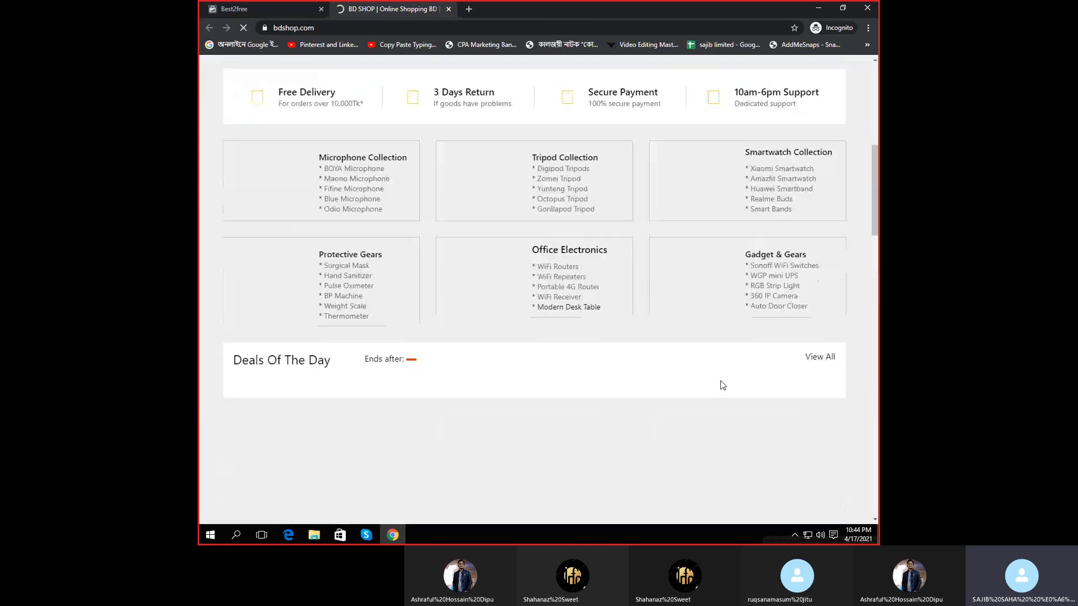
pyautogui.scroll(4, 722, 386)
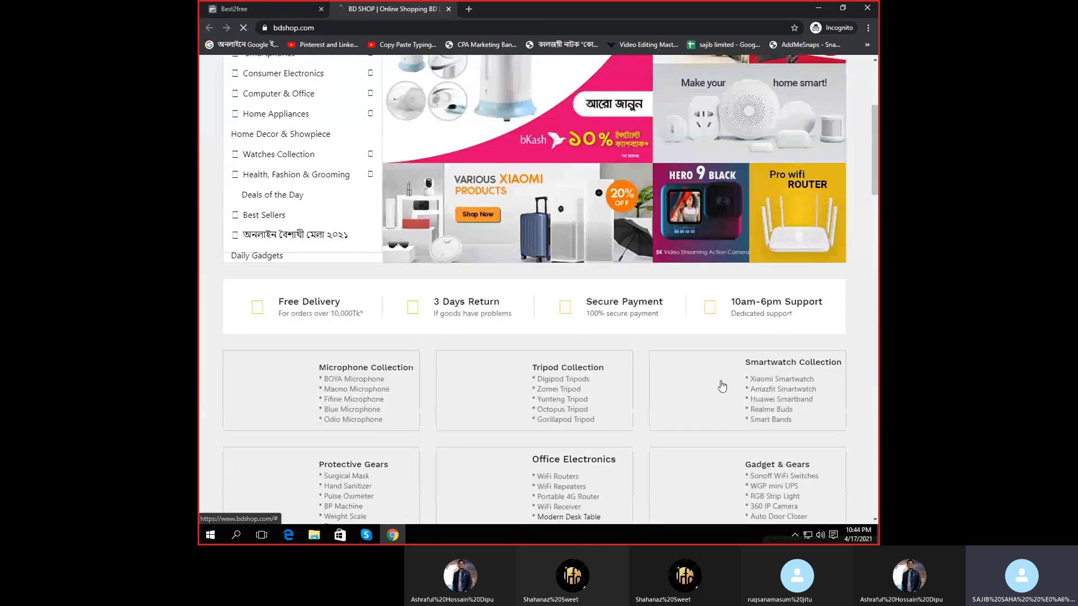
pyautogui.click(811, 191)
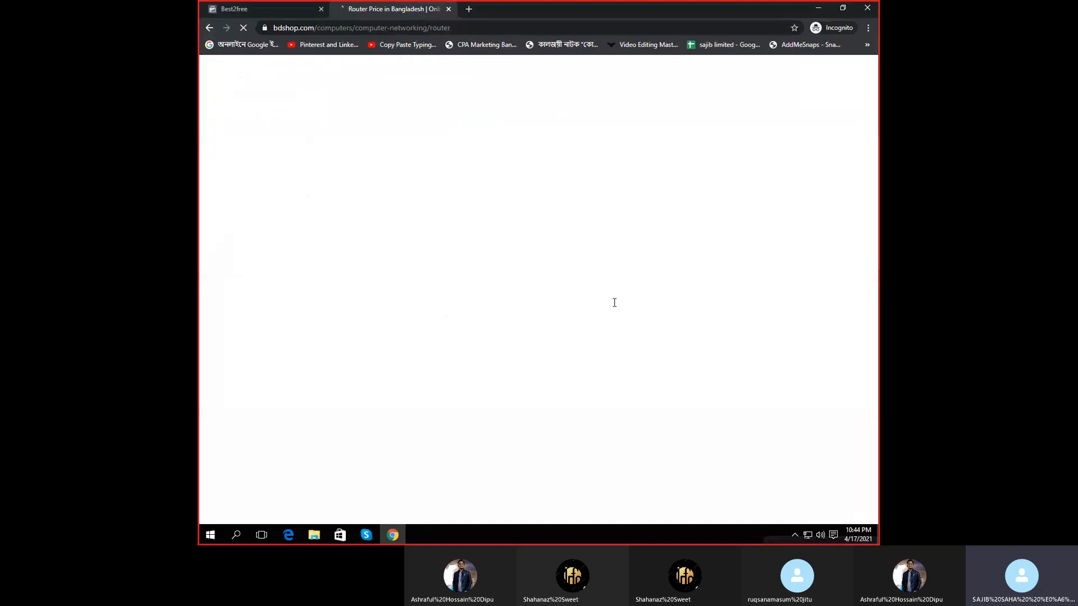
pyautogui.click(254, 9)
# - Open the catalog Items list and the bdshop Mi AIoT Router AX3600 product page
pyautogui.click(297, 137)
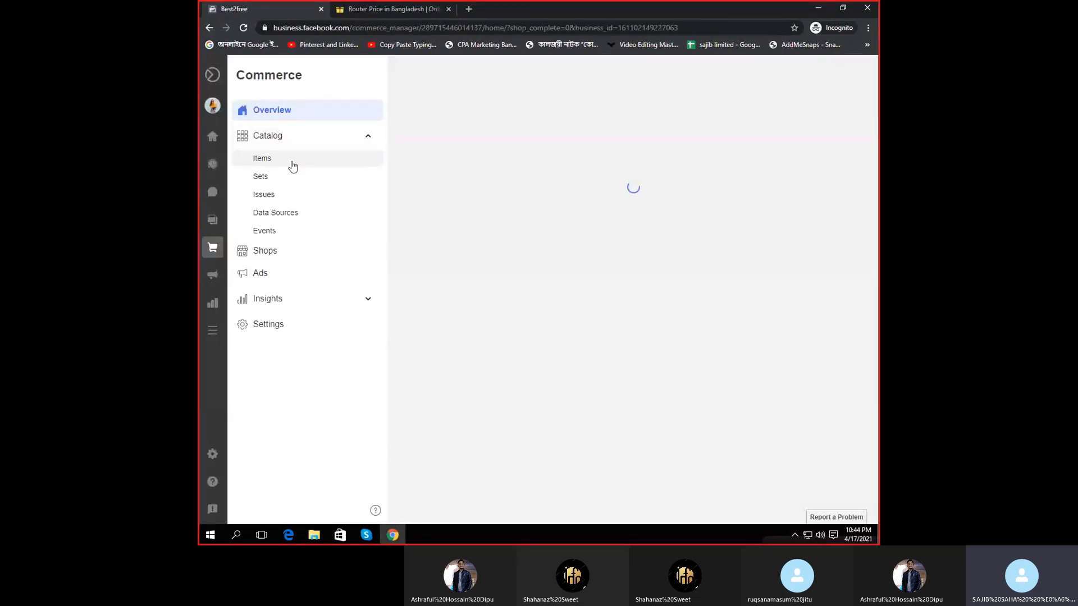
pyautogui.click(289, 158)
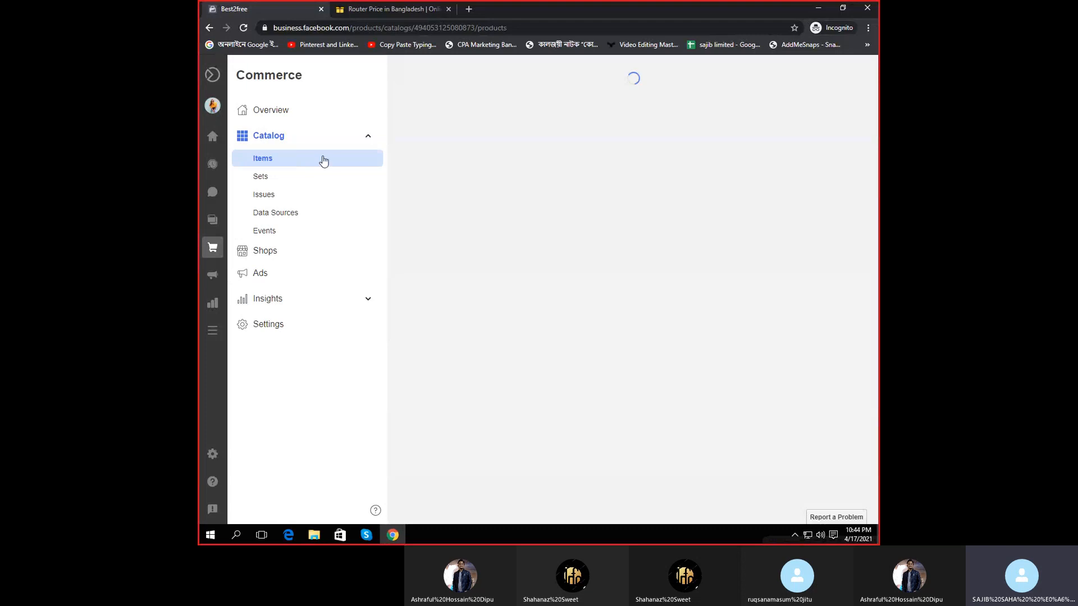
pyautogui.click(439, 6)
pyautogui.scroll(-3, 560, 435)
pyautogui.scroll(2, 565, 437)
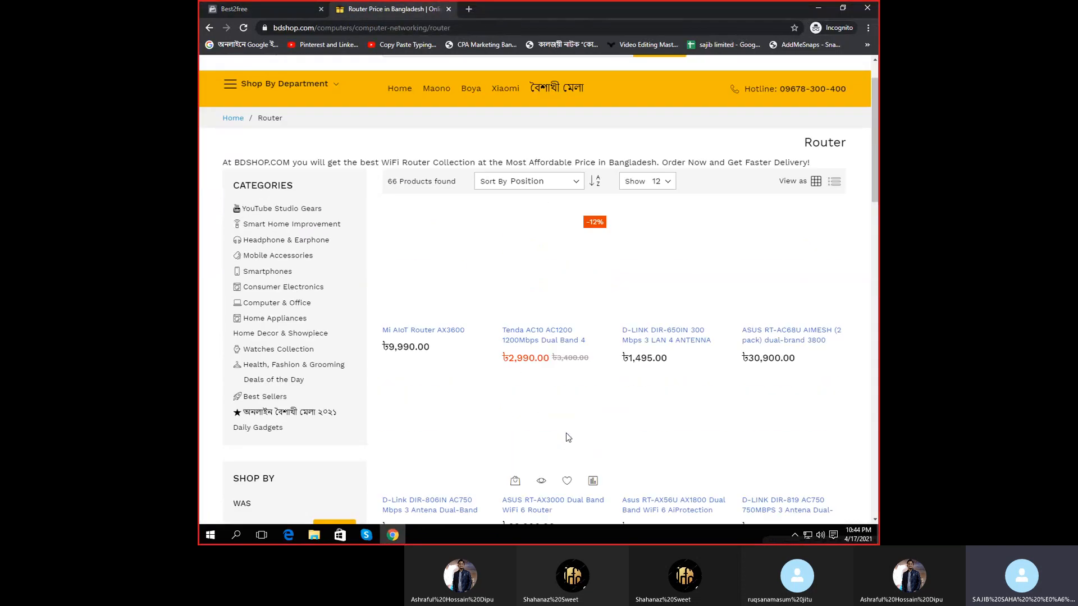
pyautogui.click(433, 330)
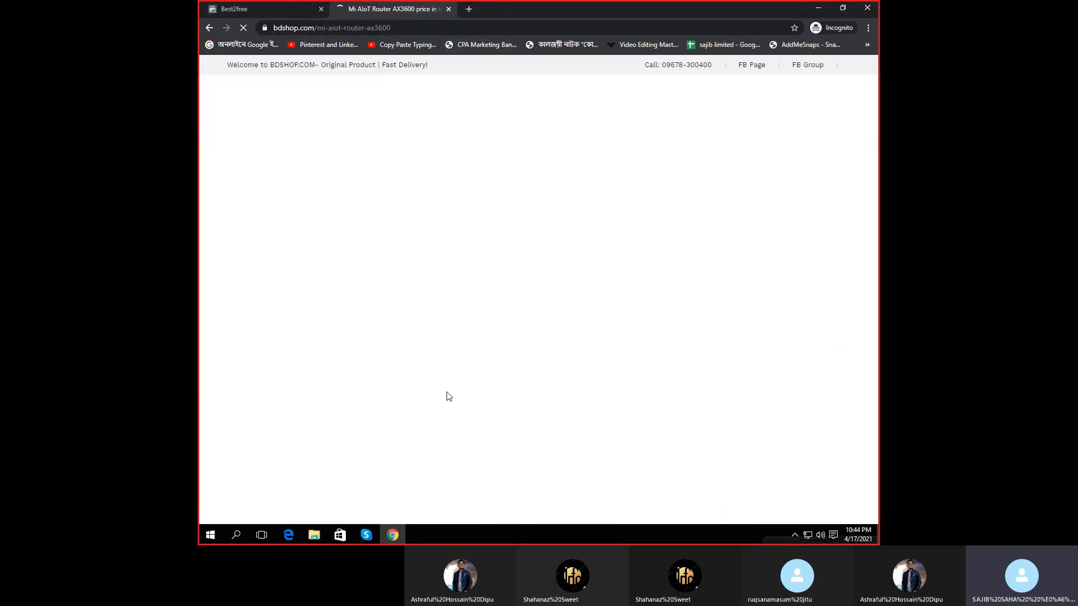
pyautogui.click(233, 4)
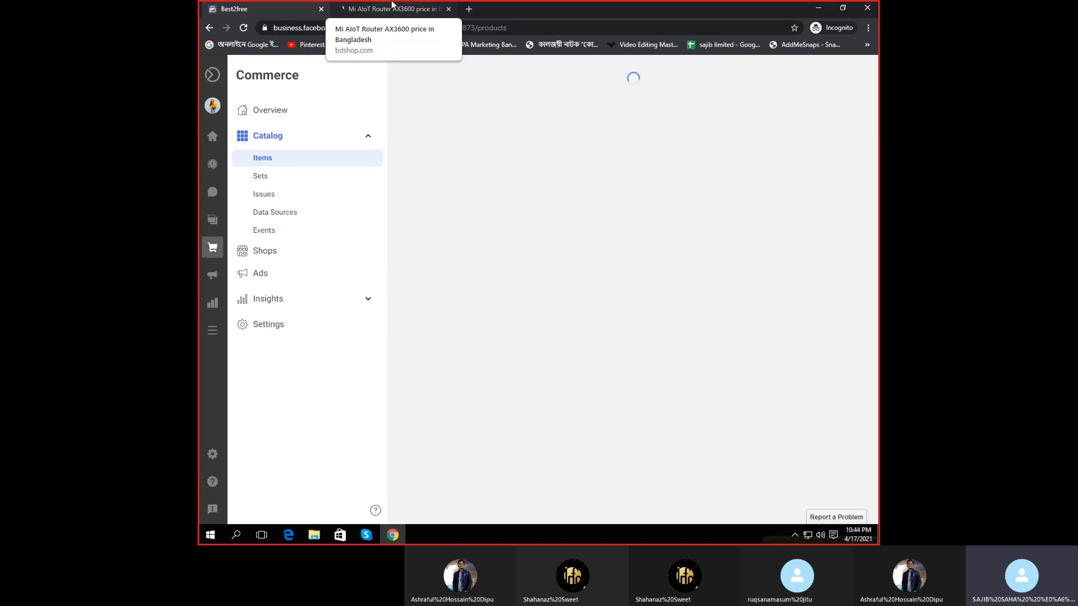
pyautogui.click(391, 4)
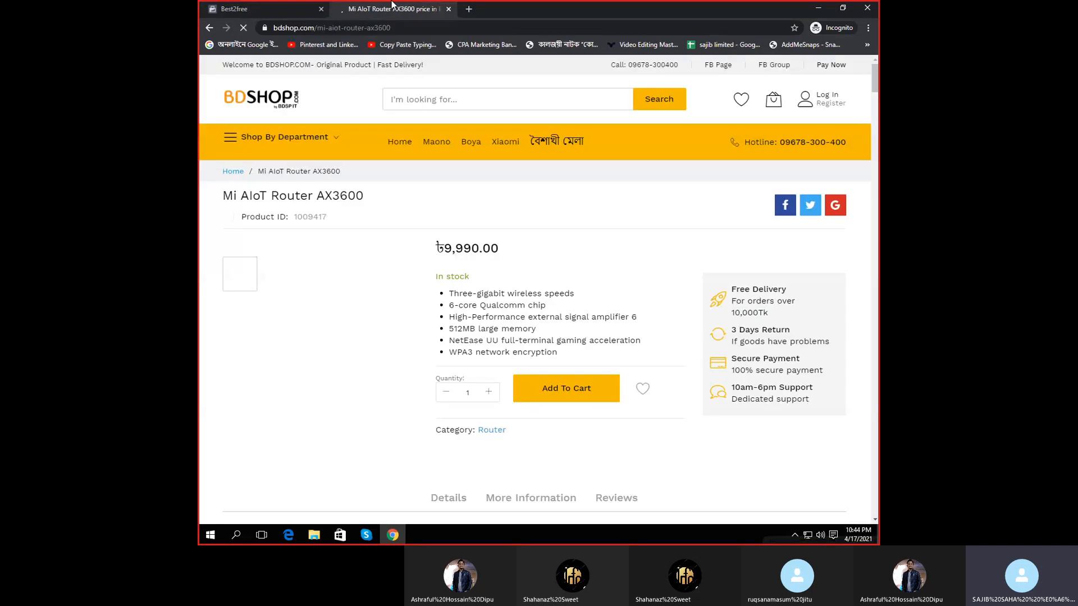
pyautogui.scroll(-4, 841, 371)
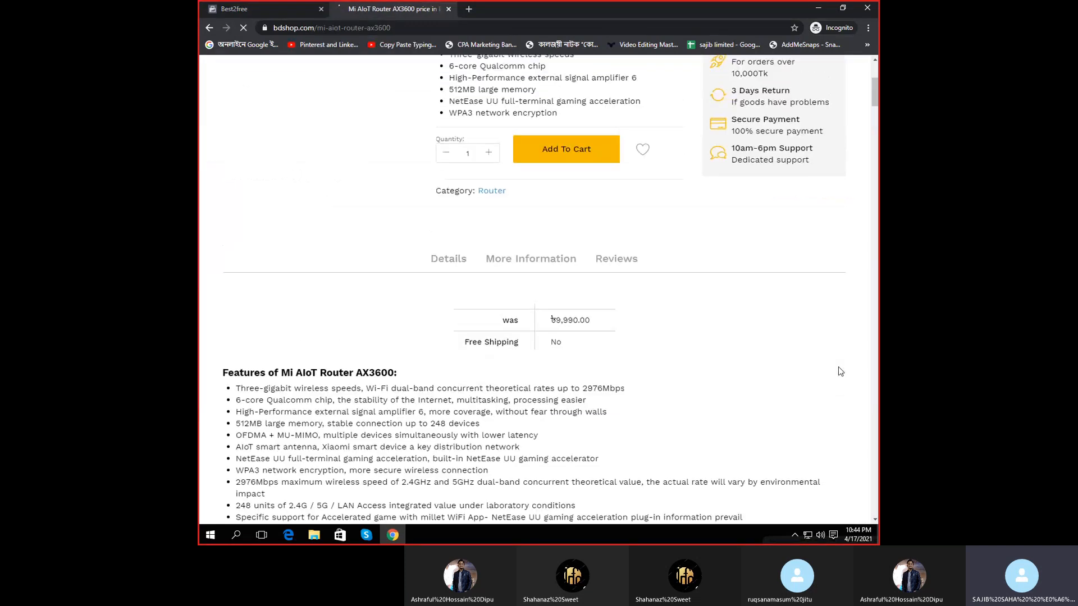
pyautogui.click(260, 6)
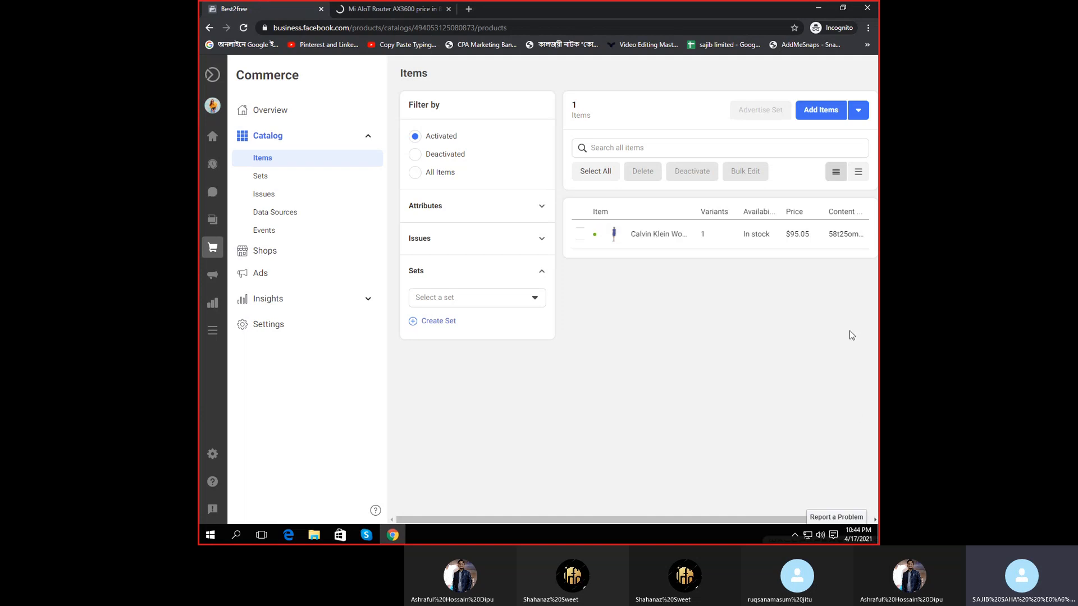
# - Open the manual Add Items form, then switch to the bdshop router page
pyautogui.click(822, 110)
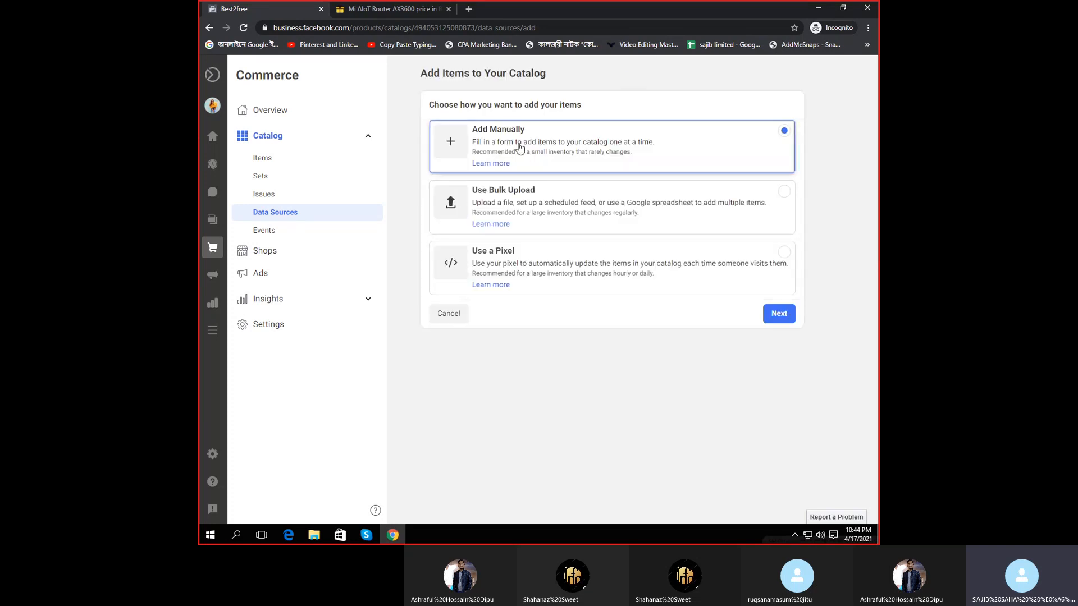
pyautogui.click(779, 313)
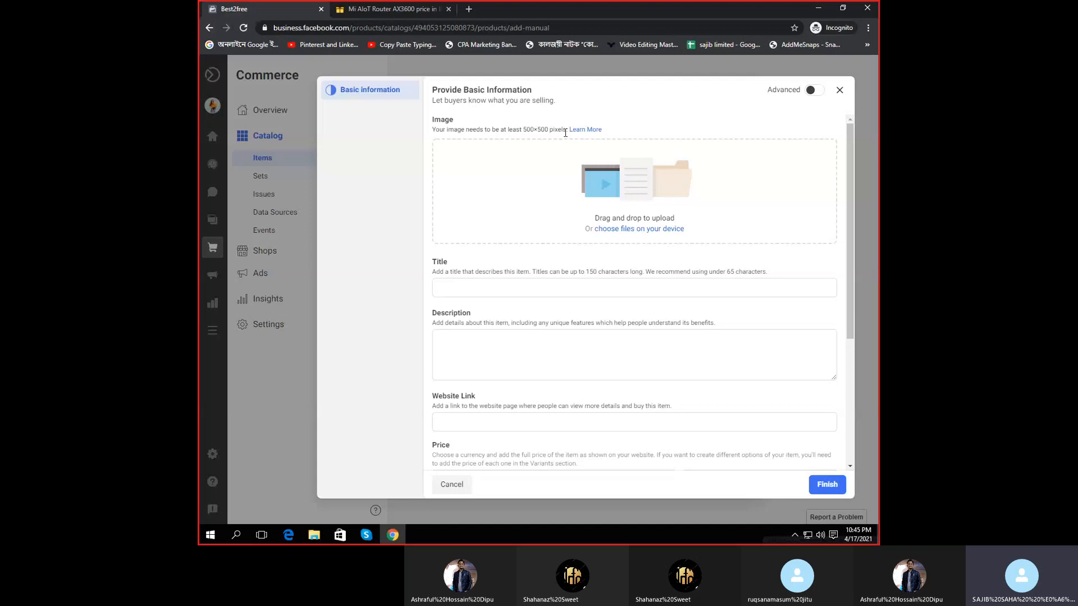
pyautogui.hotkey('ctrl', 'Tab')
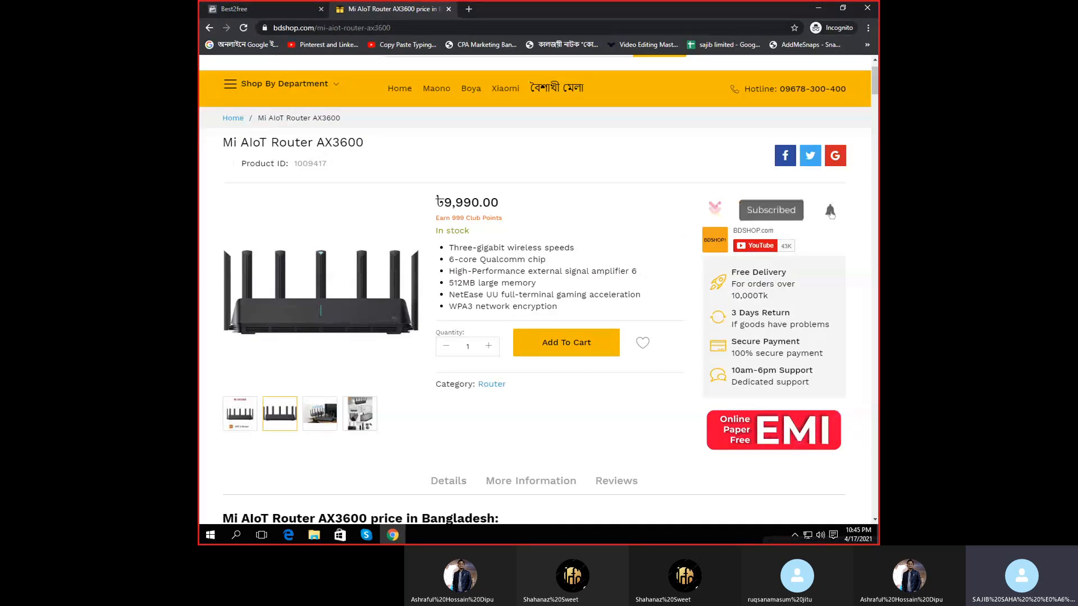
# - Enlarge the router image and mark a Lightshot capture region tightly around it
pyautogui.click(445, 312)
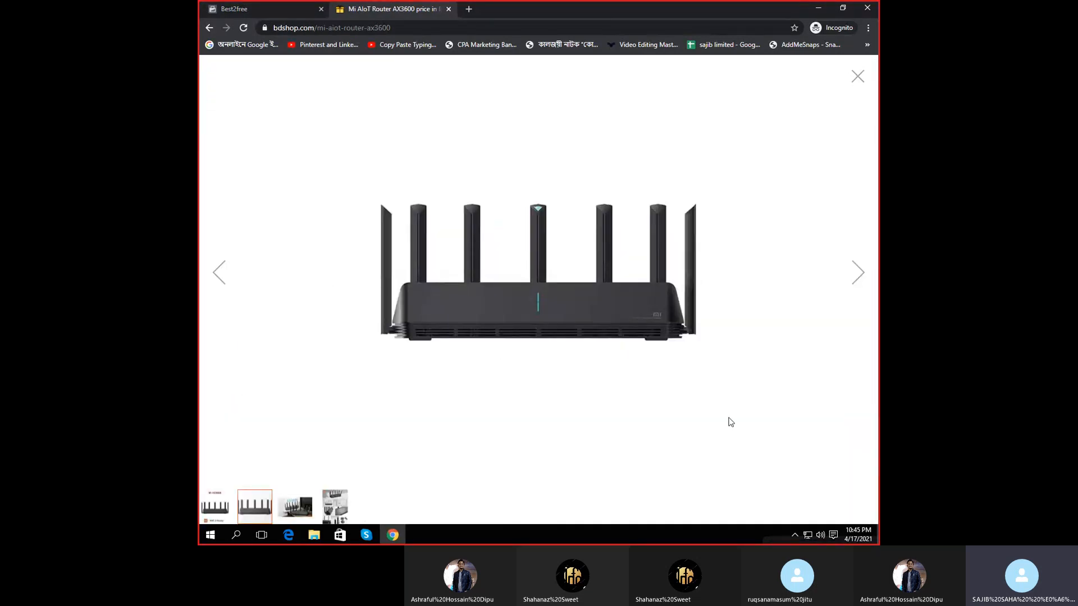
pyautogui.press('Print')
pyautogui.moveTo(283, 86); pyautogui.dragTo(785, 459)
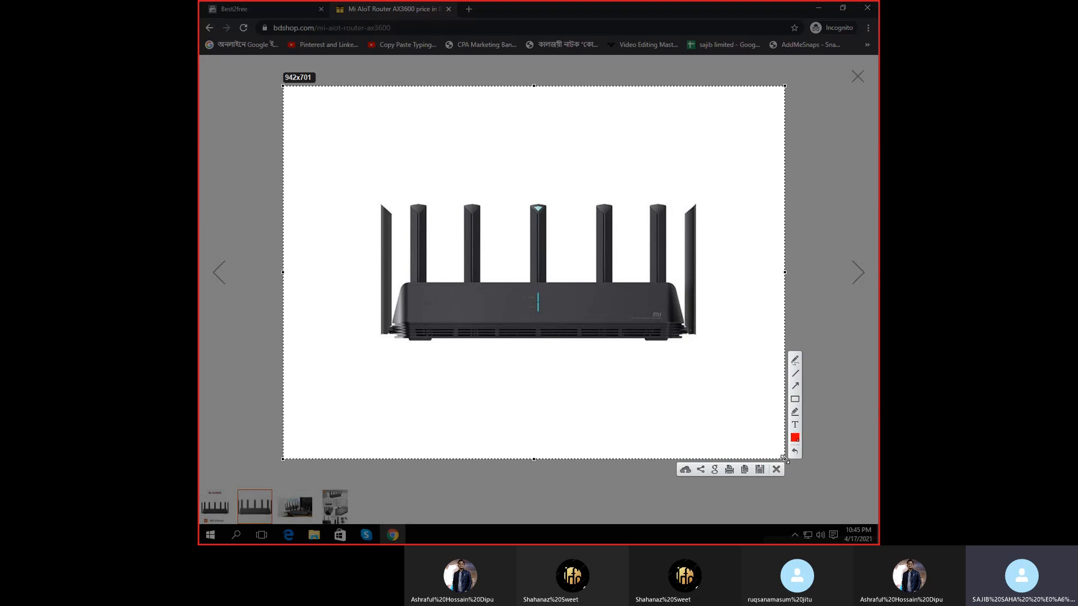
pyautogui.moveTo(644, 346); pyautogui.dragTo(652, 345)
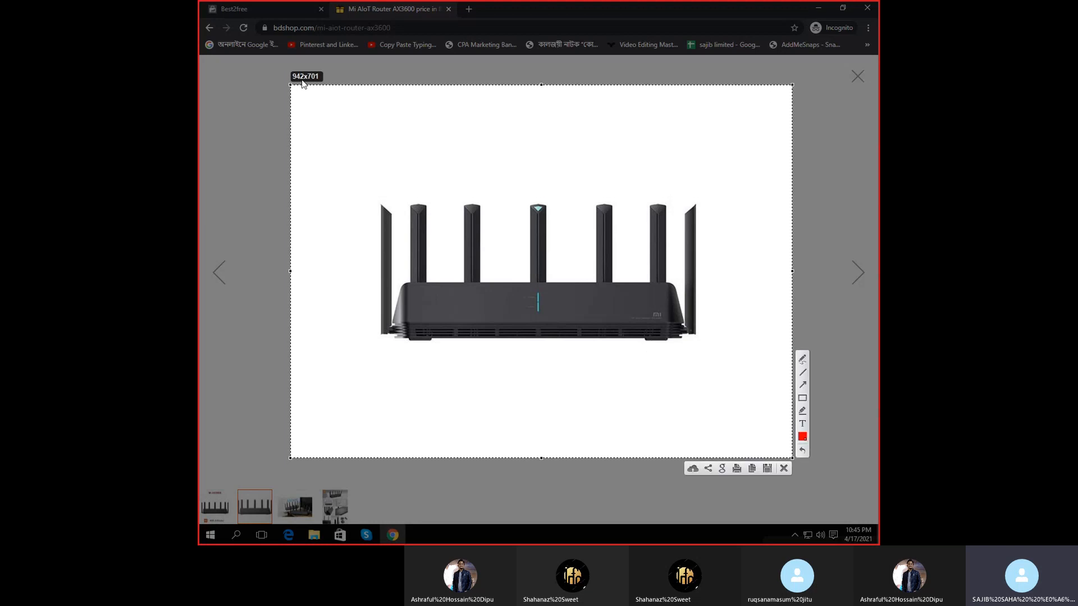
pyautogui.moveTo(792, 458); pyautogui.dragTo(631, 367)
pyautogui.moveTo(510, 281); pyautogui.dragTo(588, 308)
# - Save the capture to the Desktop as Screenshot_1.png and return to the Facebook form
pyautogui.click(682, 404)
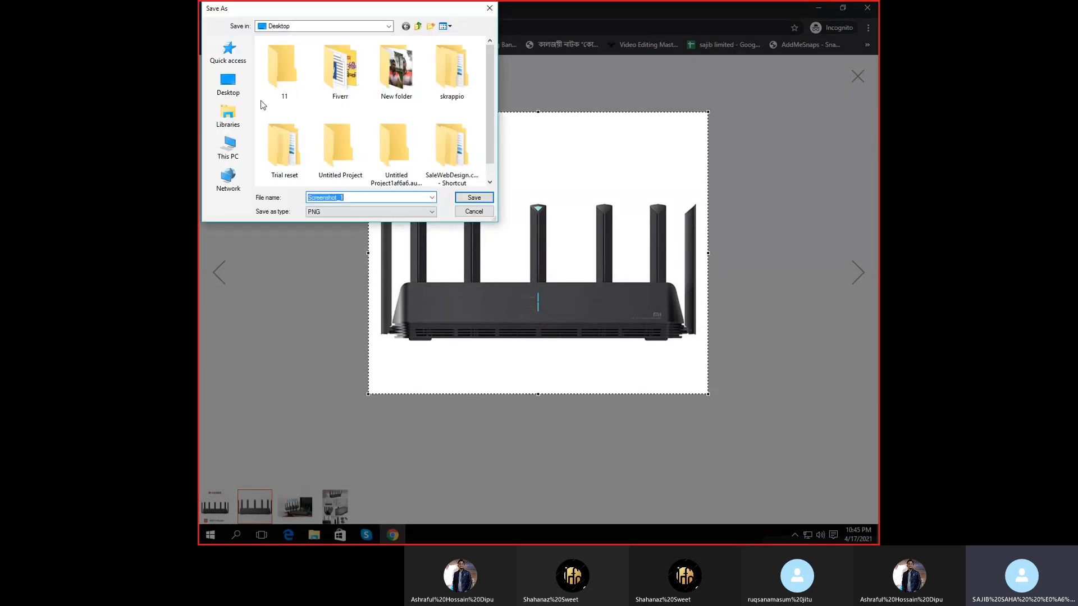
pyautogui.click(228, 84)
pyautogui.click(474, 198)
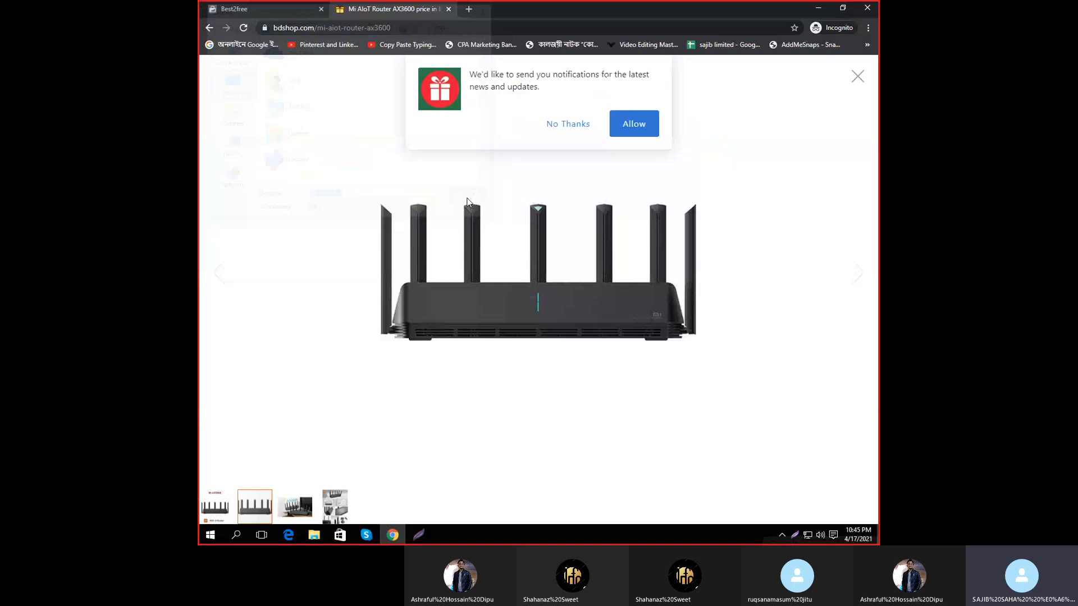
pyautogui.click(206, 8)
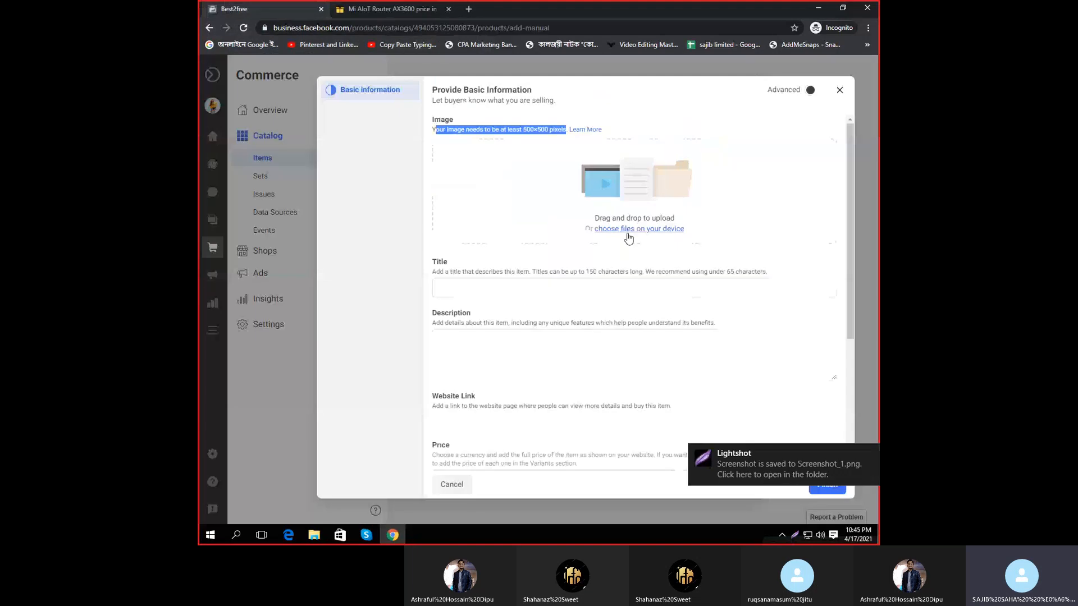
# - Upload Screenshot_1.png as the item image
pyautogui.click(651, 230)
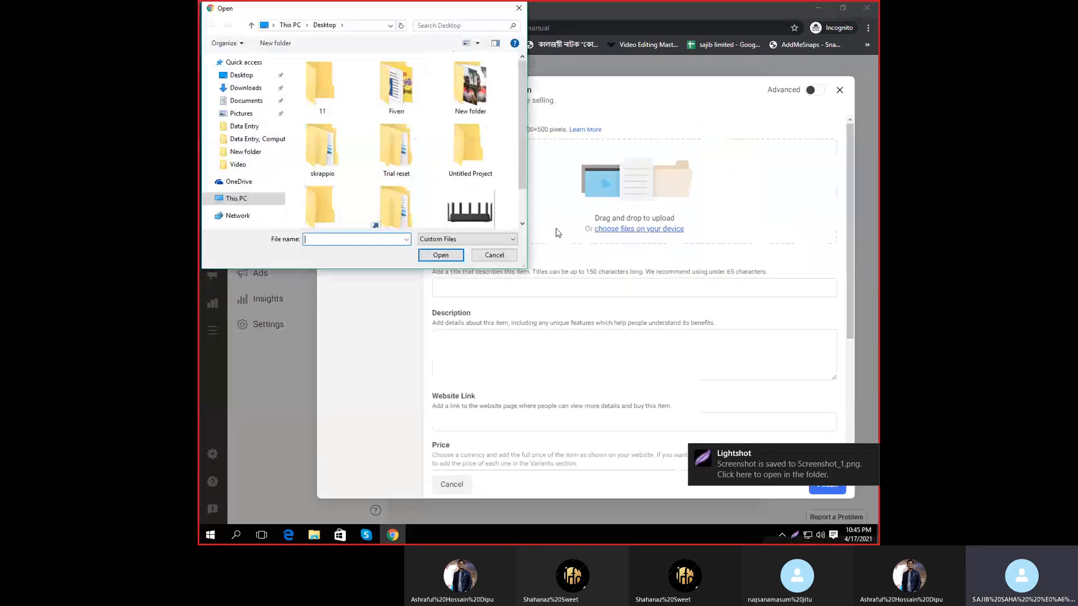
pyautogui.click(469, 212)
pyautogui.doubleClick(484, 178)
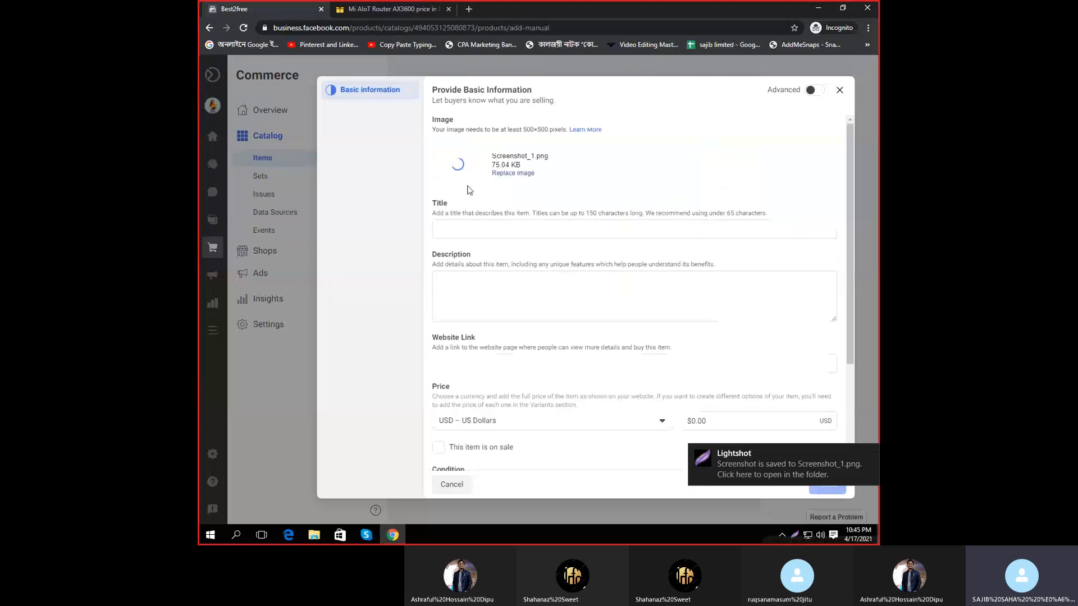
# - Copy the product title from bdshop and paste it as the title Mi AIoT Router AX3600
pyautogui.click(376, 9)
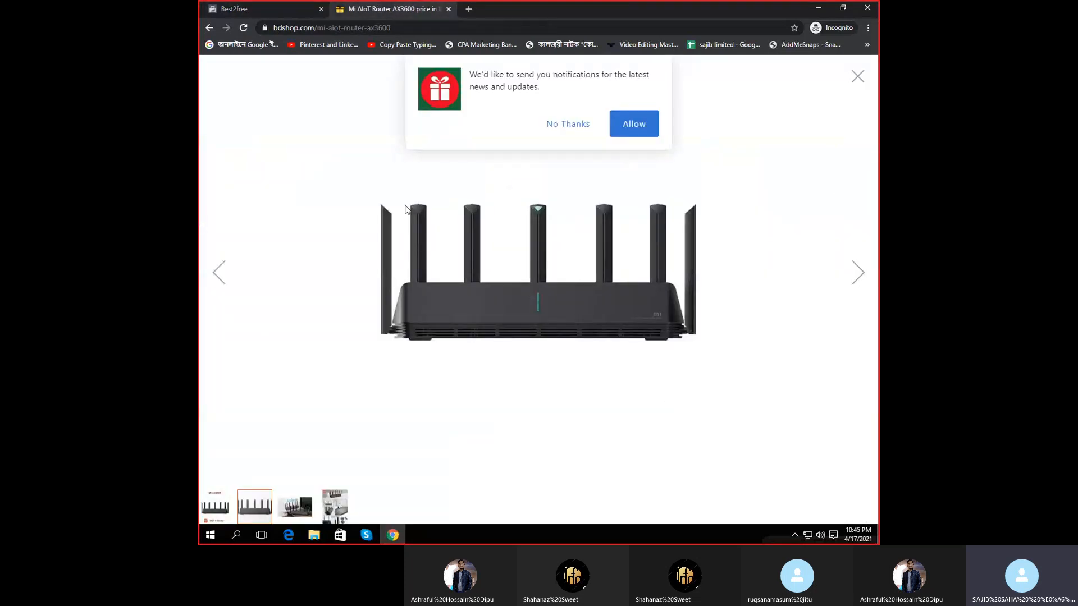
pyautogui.click(578, 126)
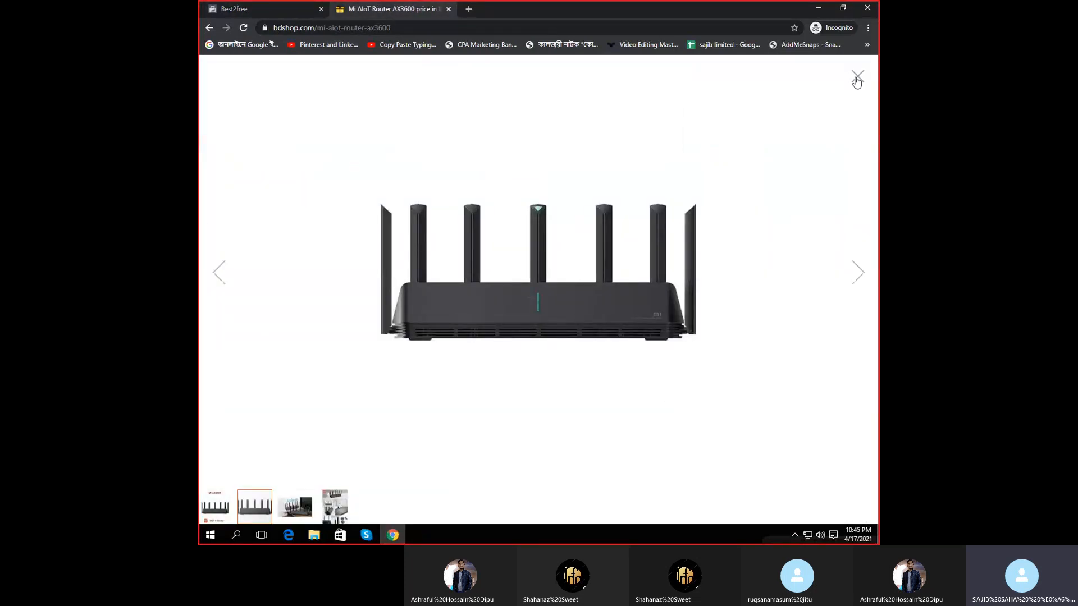
pyautogui.click(858, 79)
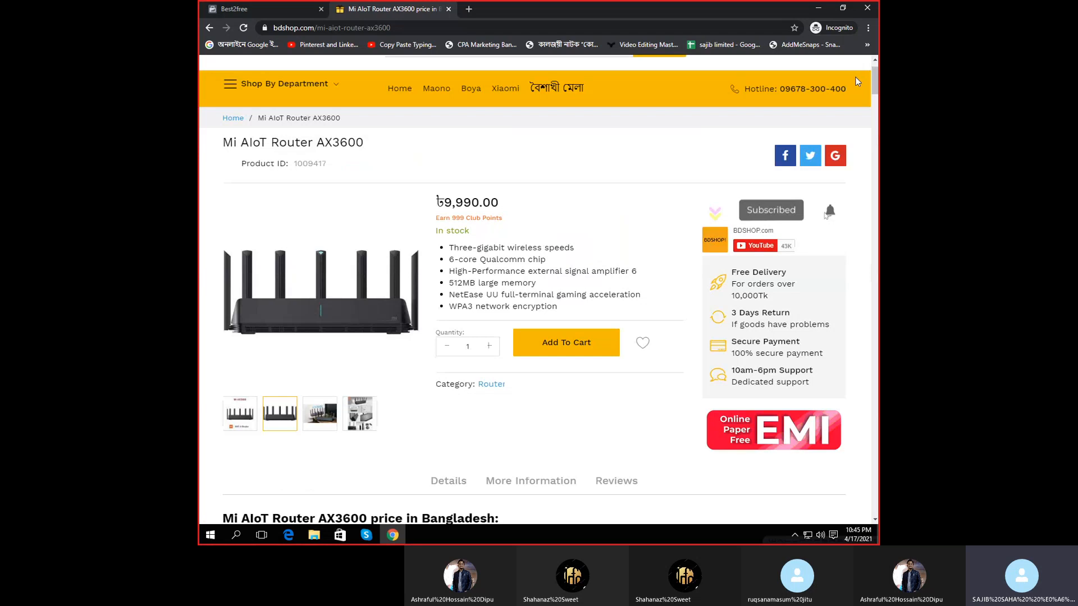
pyautogui.scroll(1, 527, 279)
pyautogui.doubleClick(256, 195)
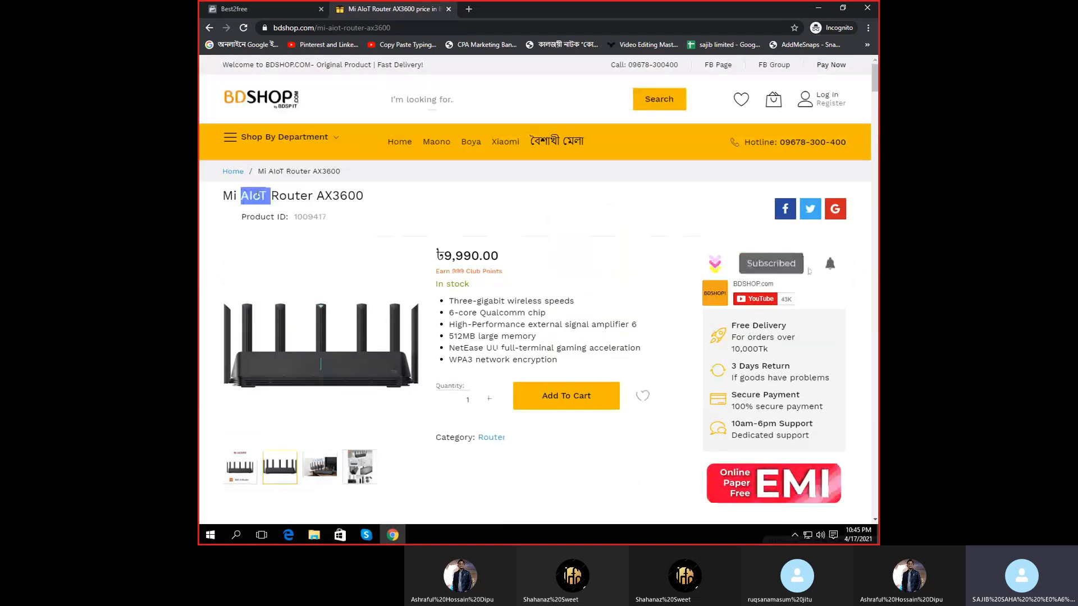
pyautogui.tripleClick(258, 195)
pyautogui.rightClick(258, 194)
pyautogui.click(290, 204)
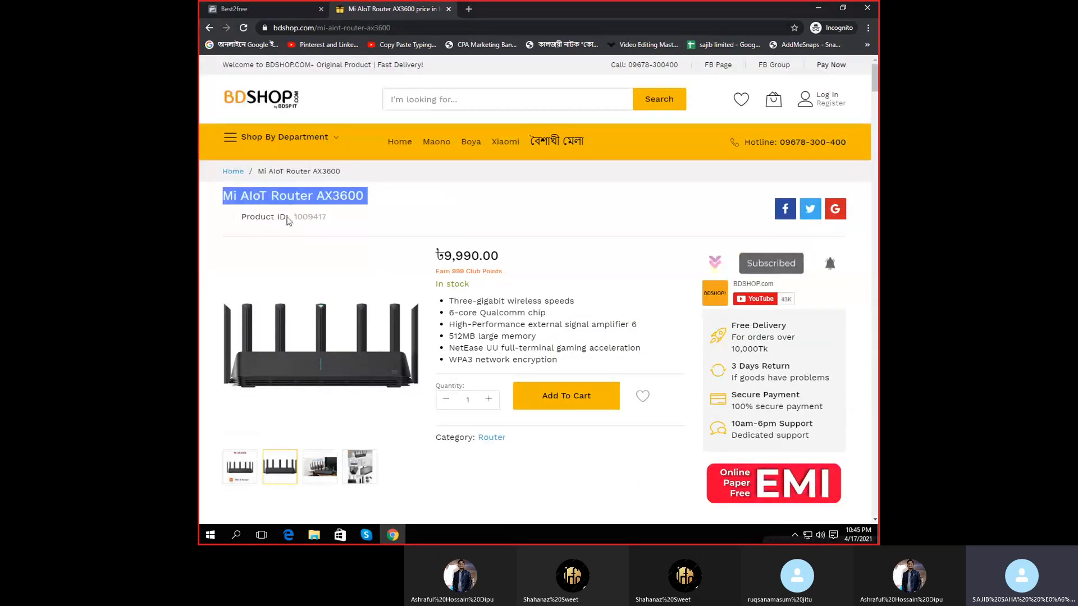
pyautogui.click(291, 4)
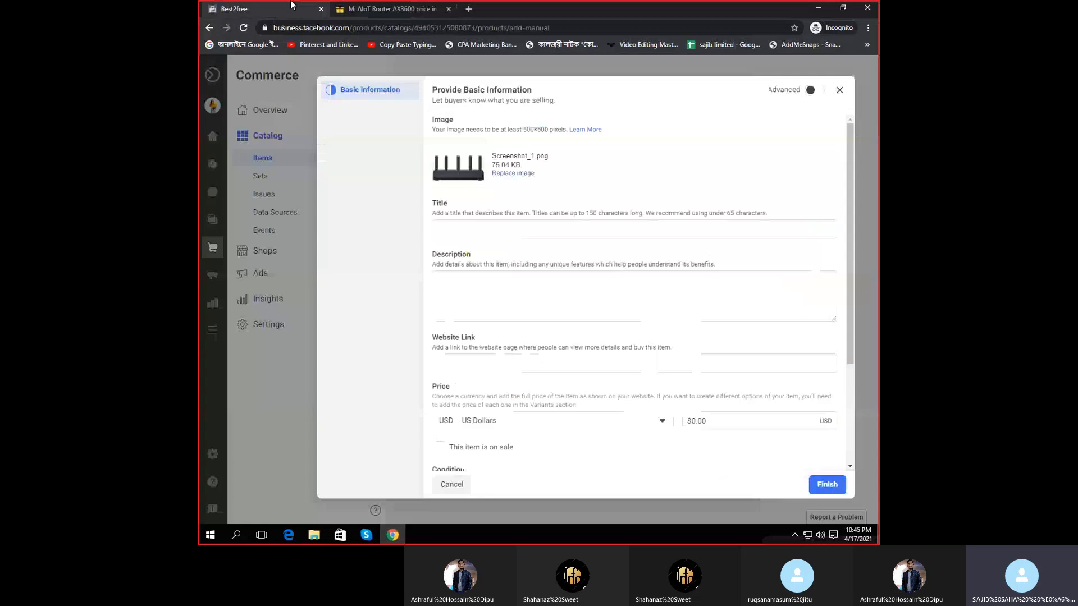
pyautogui.click(507, 231)
pyautogui.hotkey('ctrl', 'v')
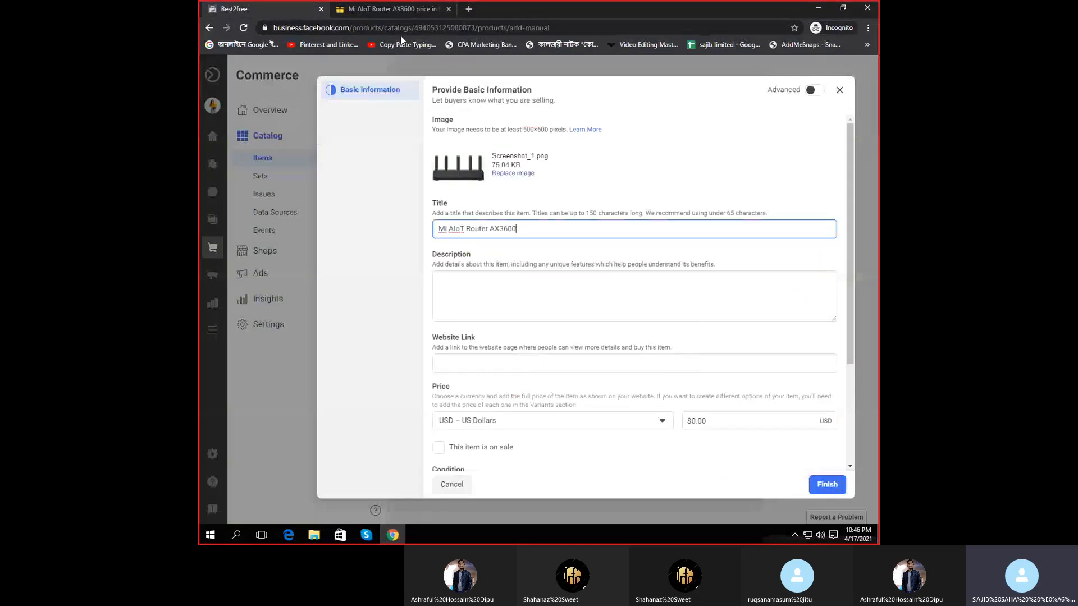
# - Paste the bdshop feature list into the Description box and add a line break
pyautogui.click(393, 9)
pyautogui.scroll(-2, 457, 247)
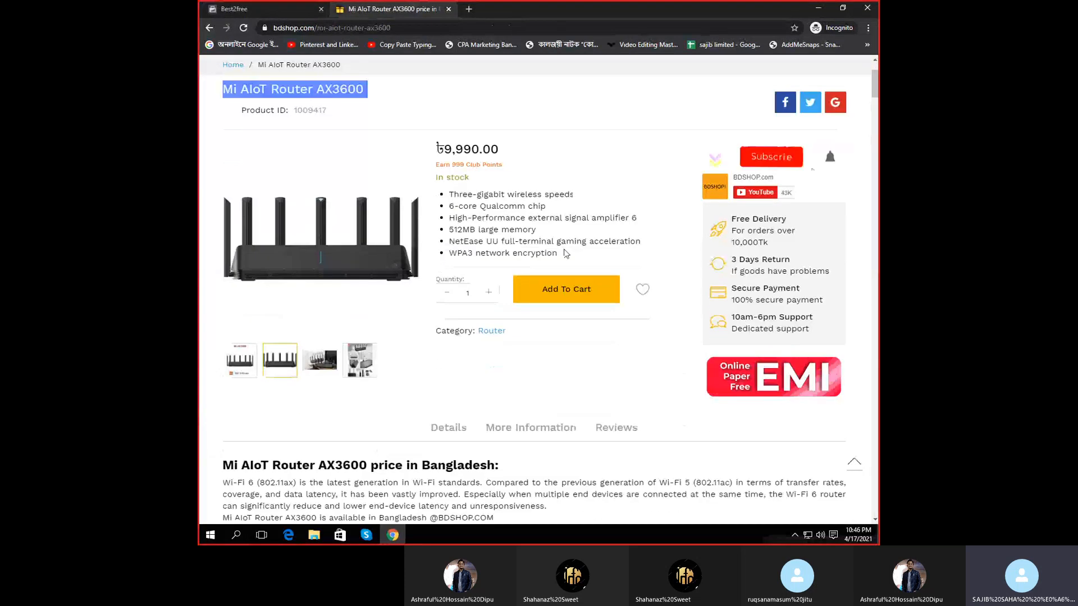
pyautogui.moveTo(450, 194); pyautogui.dragTo(558, 253)
pyautogui.click(260, 8)
pyautogui.click(477, 295)
pyautogui.hotkey('ctrl', 'v')
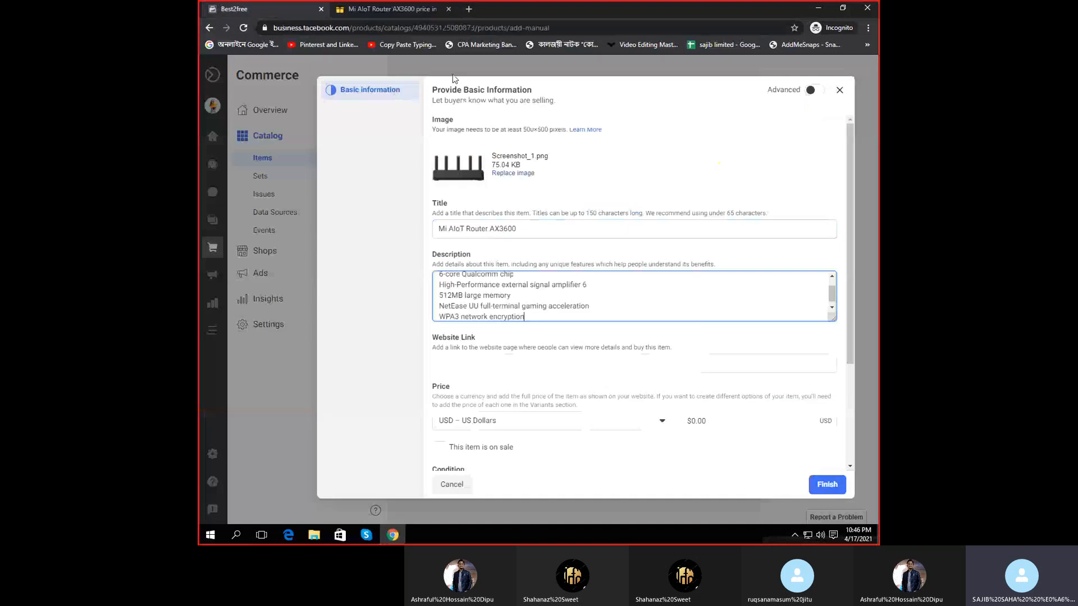
pyautogui.click(393, 9)
pyautogui.click(260, 8)
pyautogui.click(537, 318)
pyautogui.press('Return')
# - Select the bdshop product description through the working environment specs
pyautogui.click(365, 8)
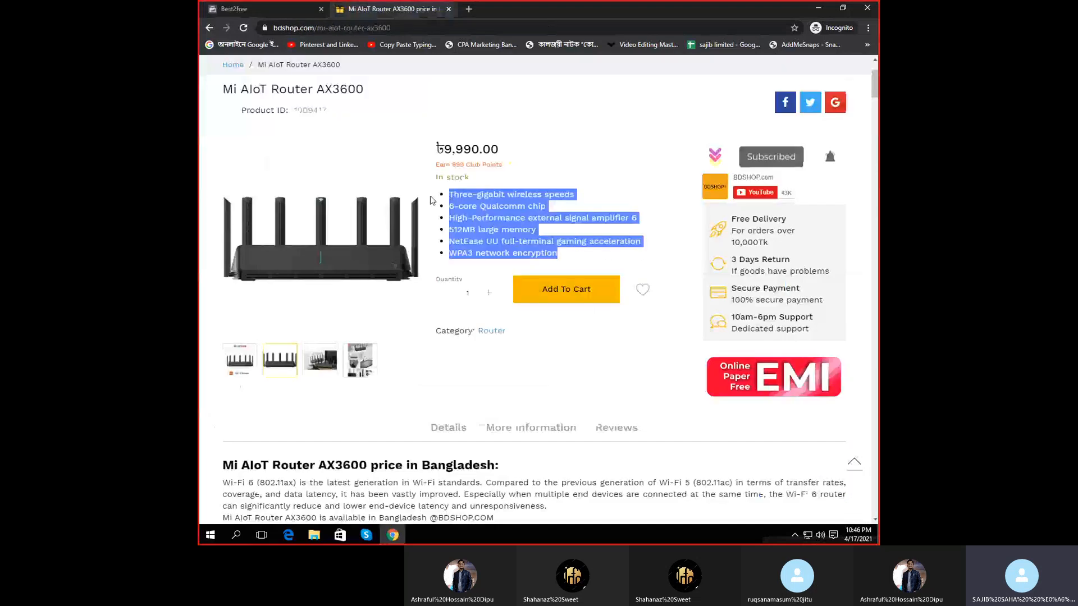
pyautogui.scroll(-6, 432, 201)
pyautogui.hotkey('ctrl', 'a')
pyautogui.scroll(-15, 438, 144)
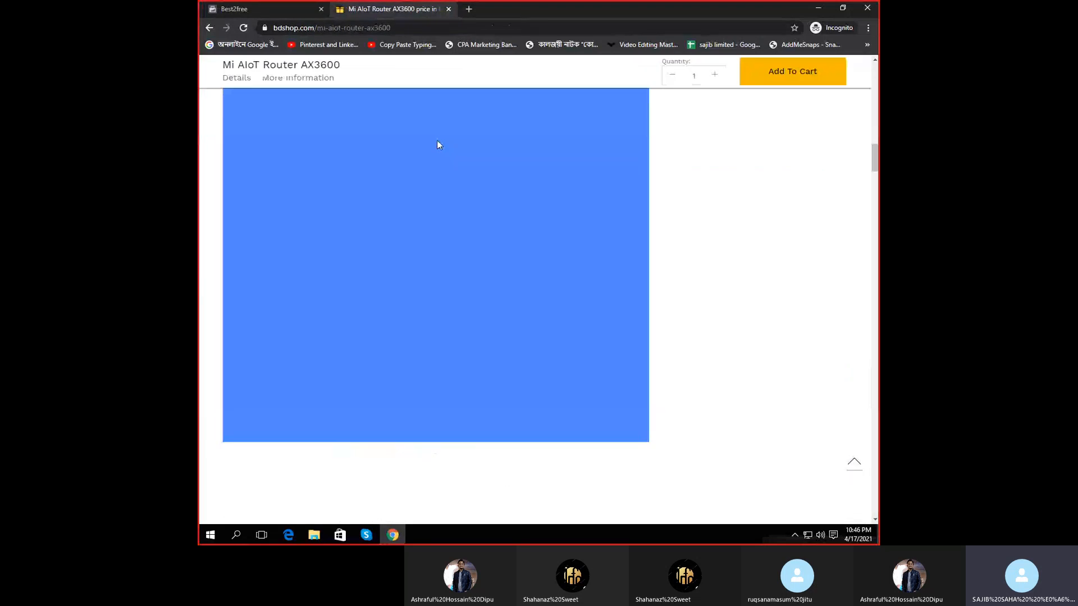
pyautogui.scroll(6, 517, 355)
pyautogui.click(517, 354)
pyautogui.scroll(10, 210, 301)
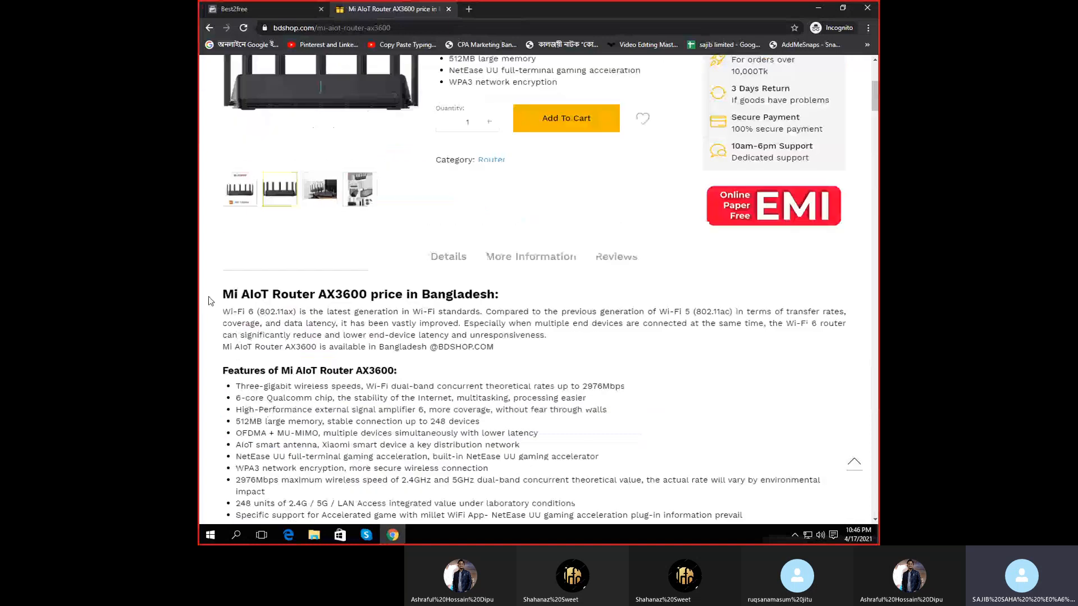
pyautogui.moveTo(209, 302); pyautogui.dragTo(447, 464)
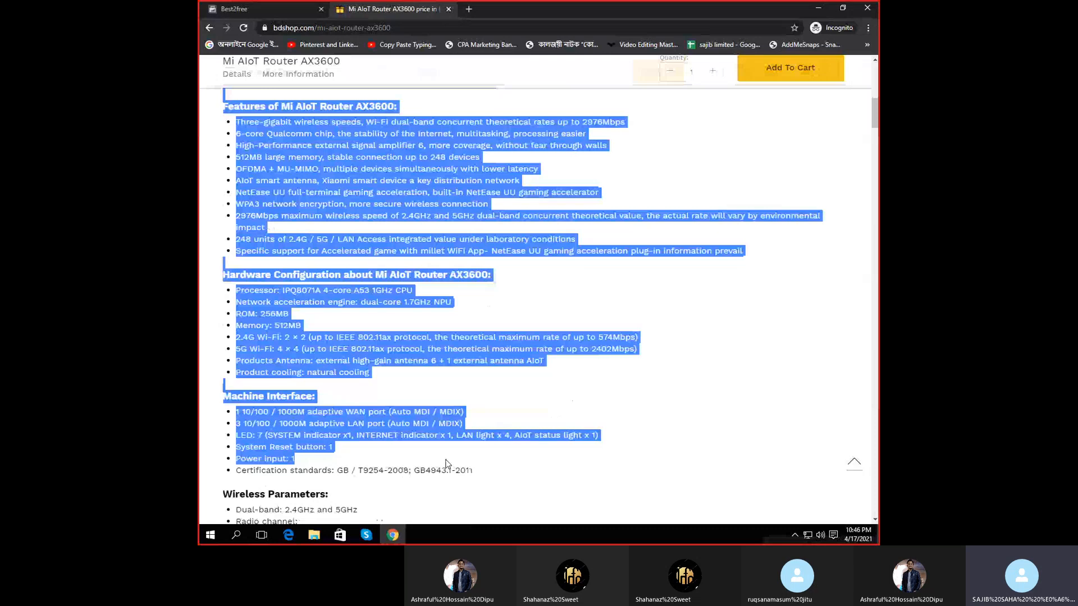
pyautogui.moveTo(446, 464); pyautogui.dragTo(448, 314)
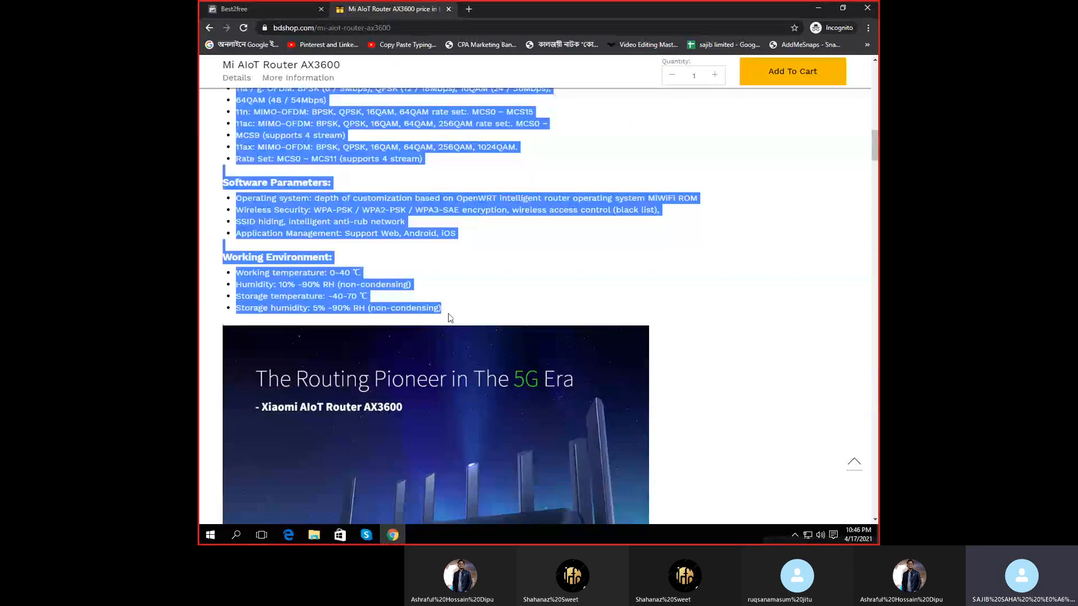
pyautogui.click(225, 5)
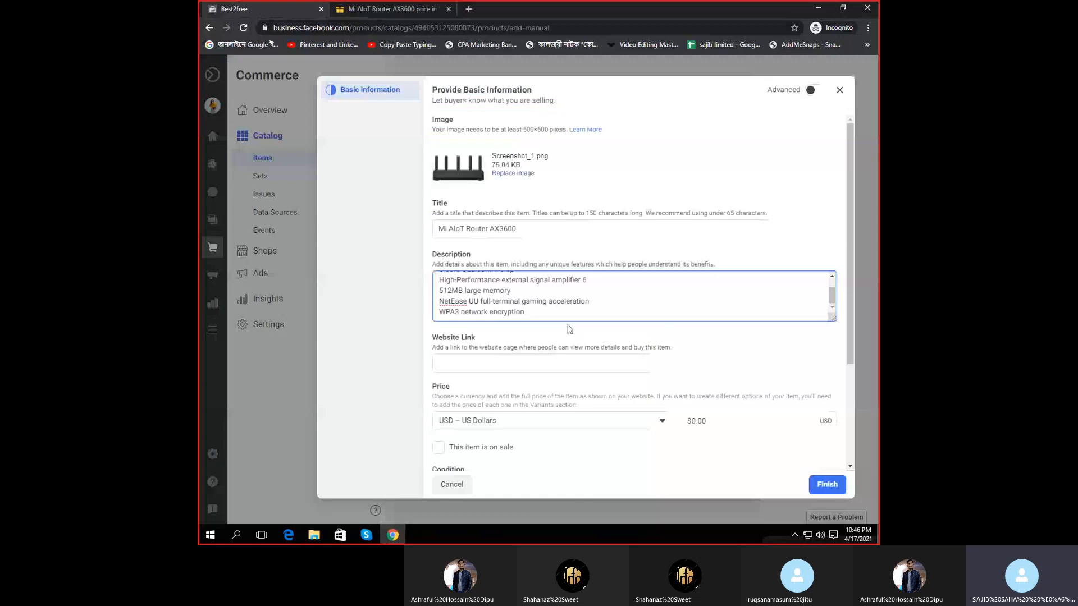
# - Paste the specs into the description and set the website link to the bdshop page URL
pyautogui.hotkey('ctrl', 'v')
pyautogui.click(480, 359)
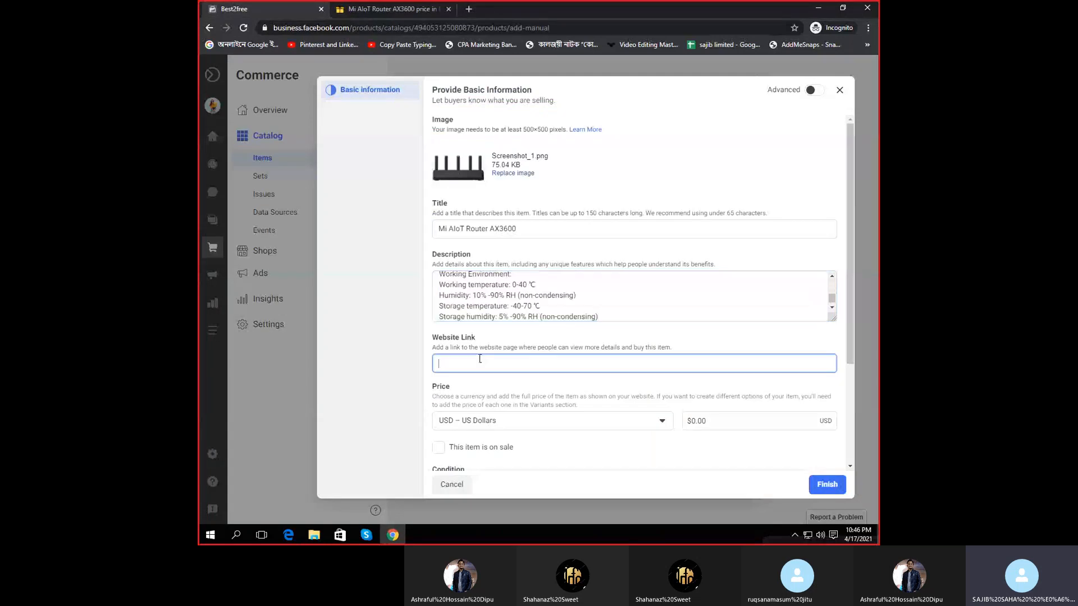
pyautogui.click(425, 5)
pyautogui.click(371, 28)
pyautogui.hotkey('ctrl', 'c')
pyautogui.click(281, 8)
pyautogui.hotkey('ctrl', 'v')
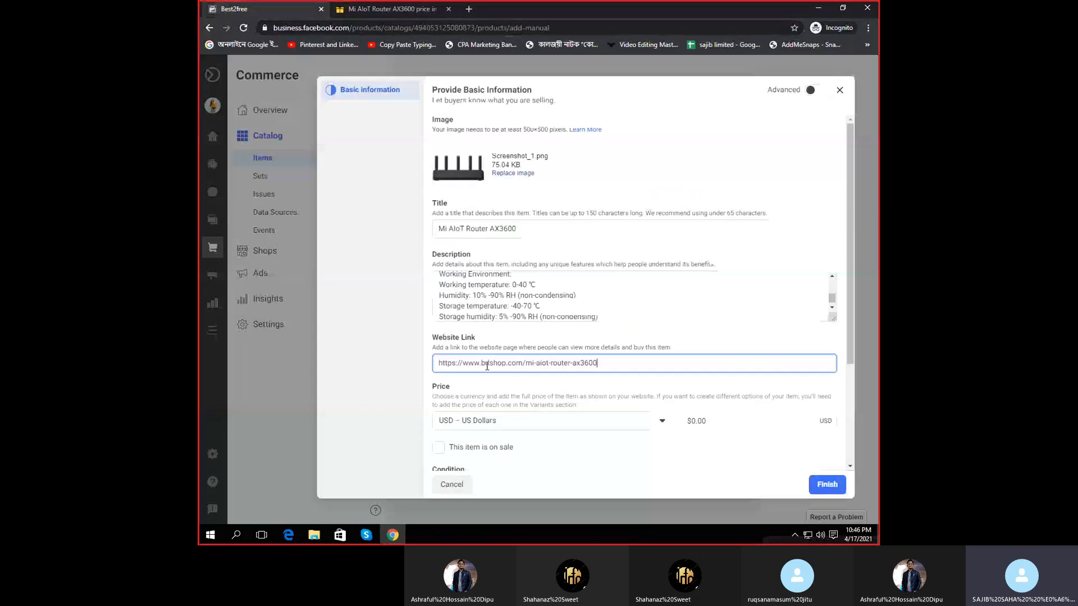
# - Set the price currency to BDT – Bangladeshi Taka
pyautogui.scroll(-2, 486, 367)
pyautogui.click(511, 315)
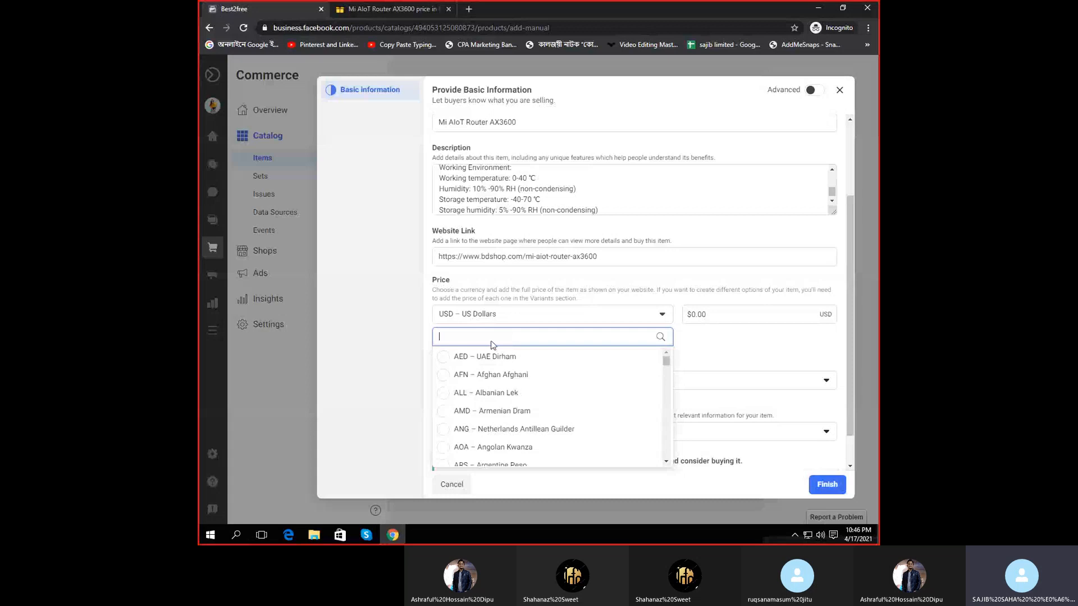
pyautogui.write('bd')
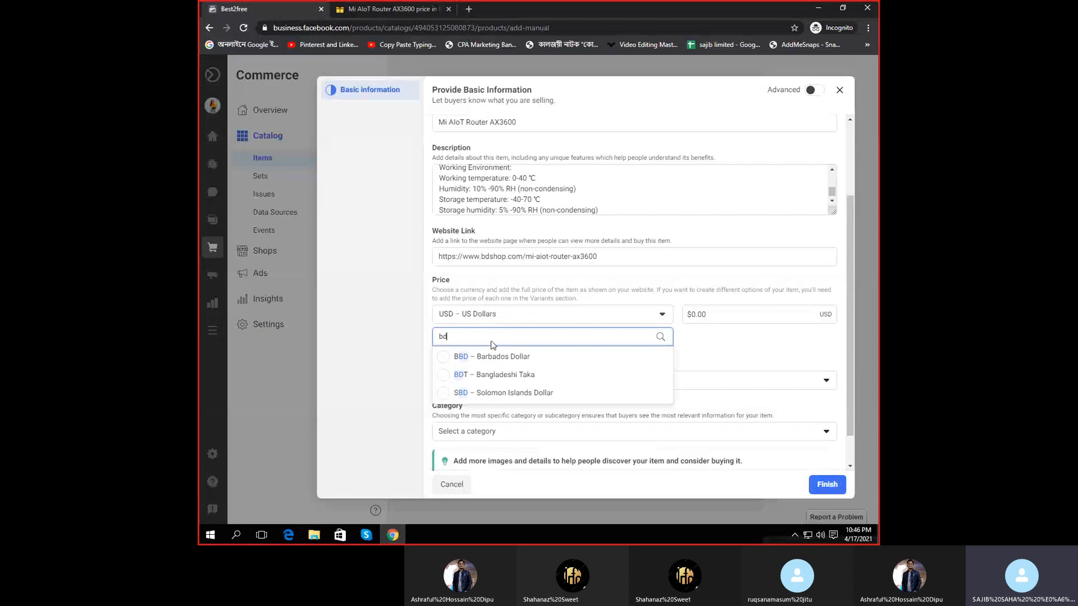
pyautogui.click(536, 374)
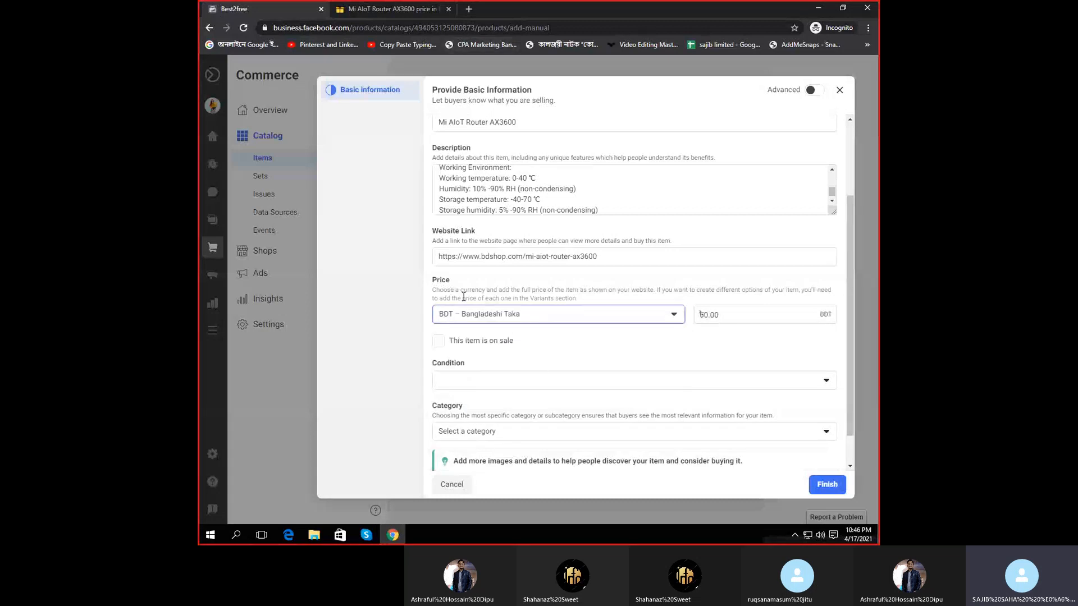
pyautogui.scroll(-1, 548, 321)
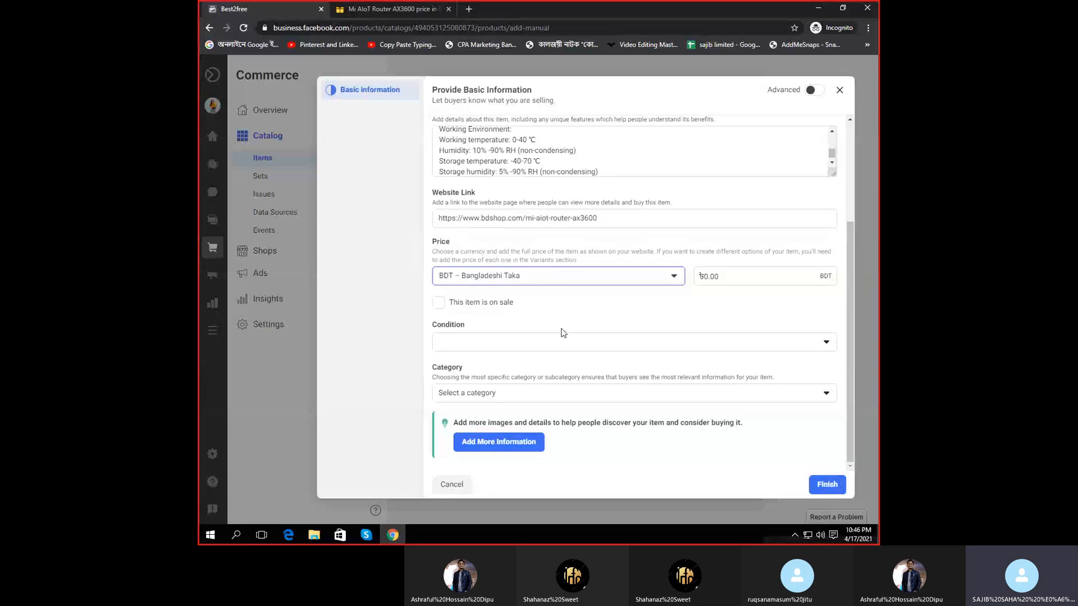
# - Copy the 9,990.00 price from bdshop into the item's price field
pyautogui.click(404, 5)
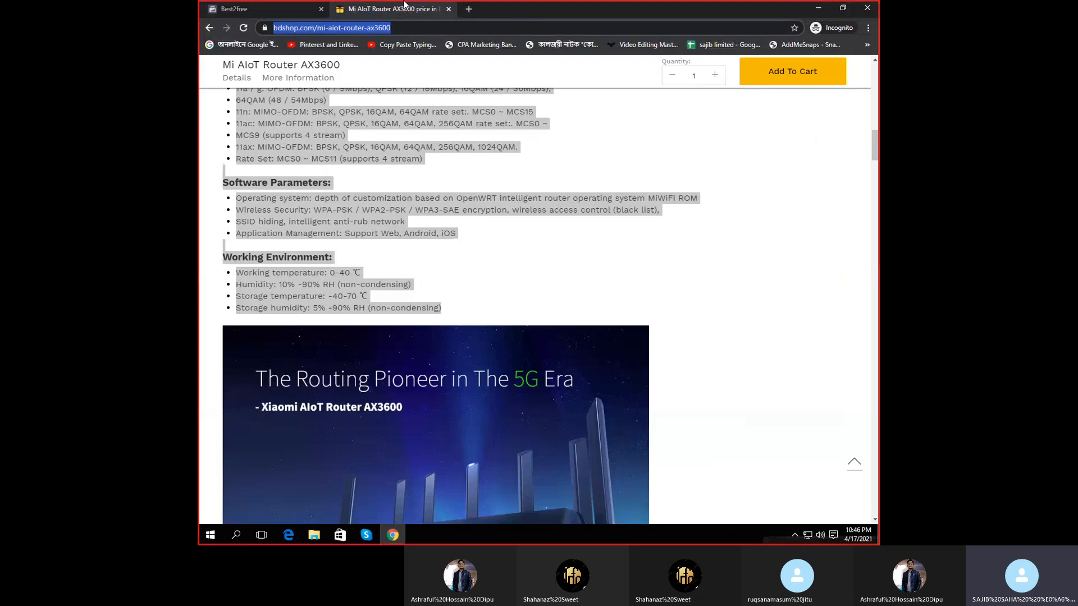
pyautogui.scroll(17, 483, 191)
pyautogui.doubleClick(473, 181)
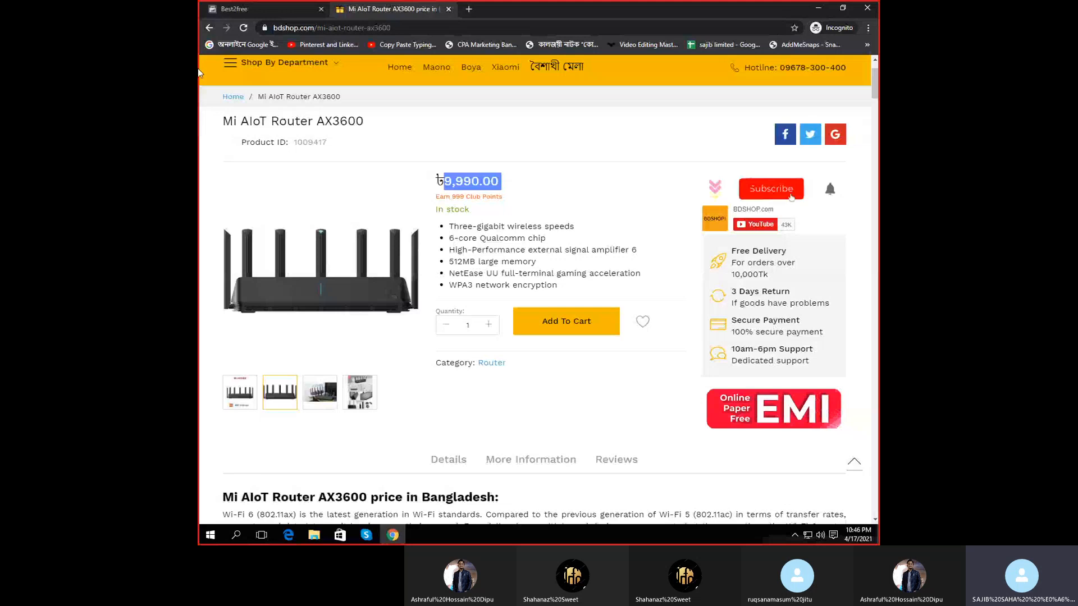
pyautogui.hotkey('ctrl', 'Tab')
pyautogui.click(730, 276)
pyautogui.hotkey('ctrl', 'v')
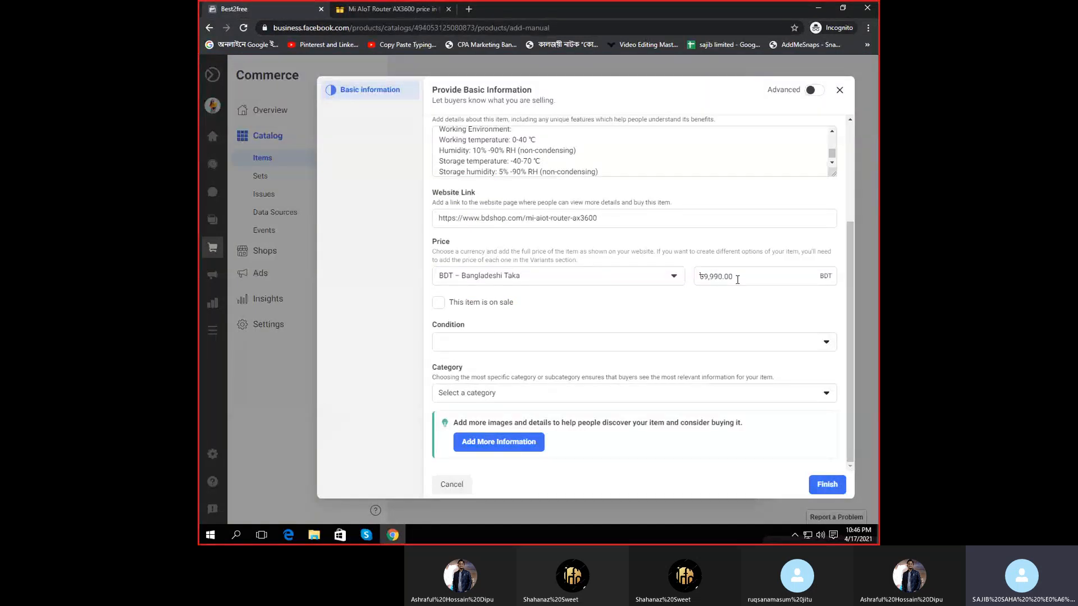
# - Set the item's condition to New and mark it as on sale
pyautogui.click(500, 341)
pyautogui.click(547, 364)
pyautogui.click(487, 308)
# - Search 'el' to set the category to Collectible Electronics and finish adding the router
pyautogui.scroll(-1, 650, 315)
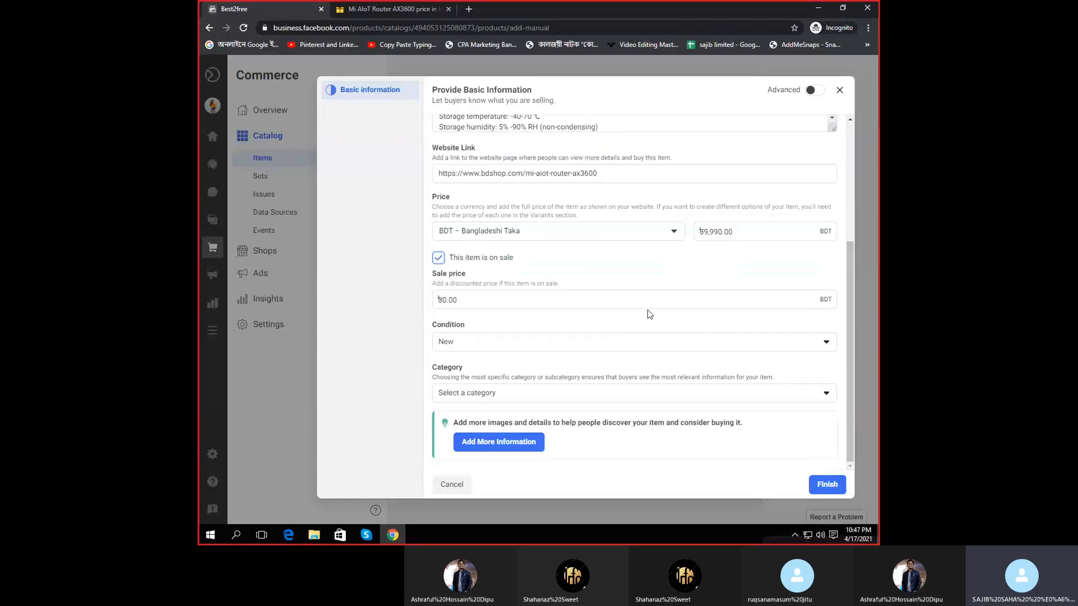
pyautogui.click(549, 399)
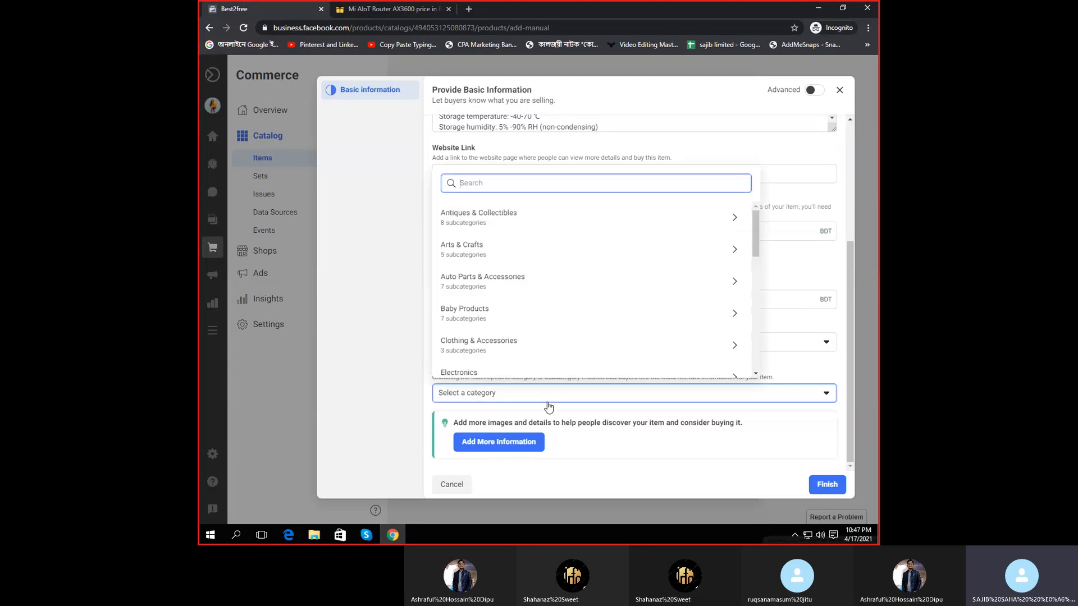
pyautogui.write('ele')
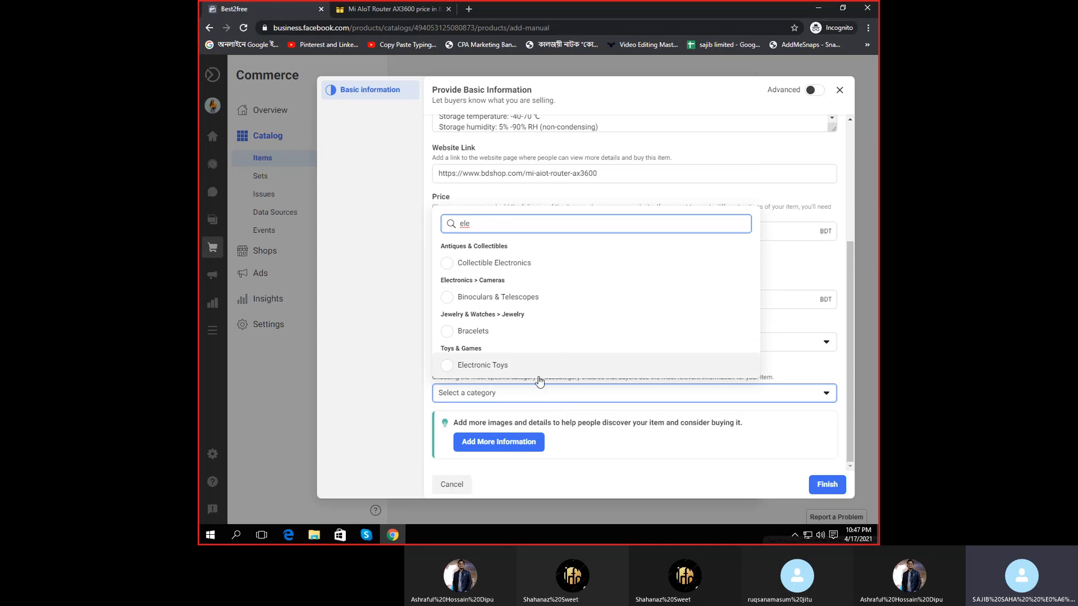
pyautogui.press('BackSpace')
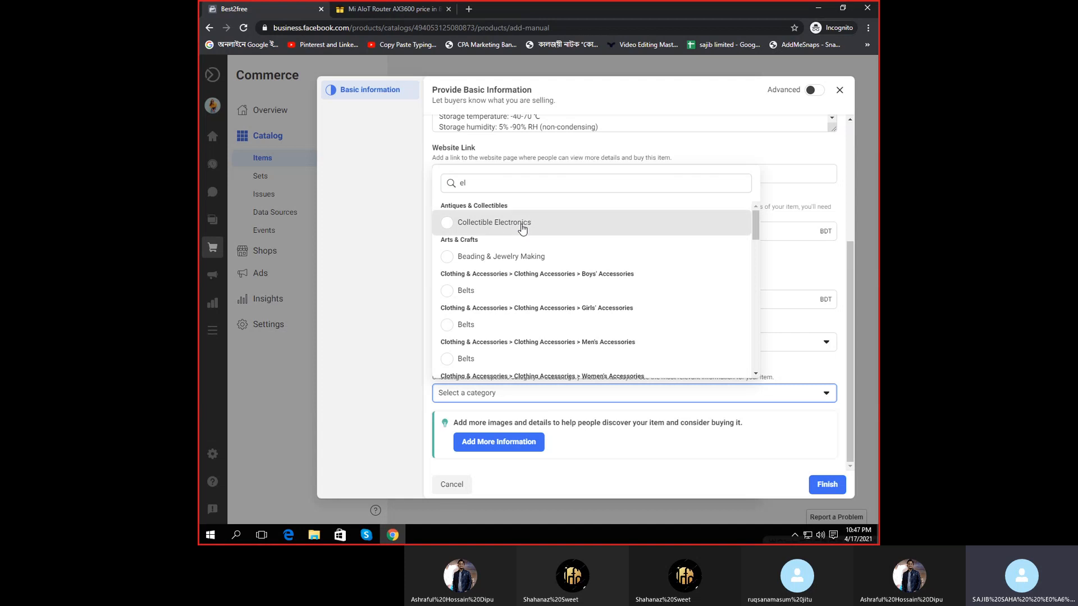
pyautogui.click(521, 223)
pyautogui.scroll(3, 565, 473)
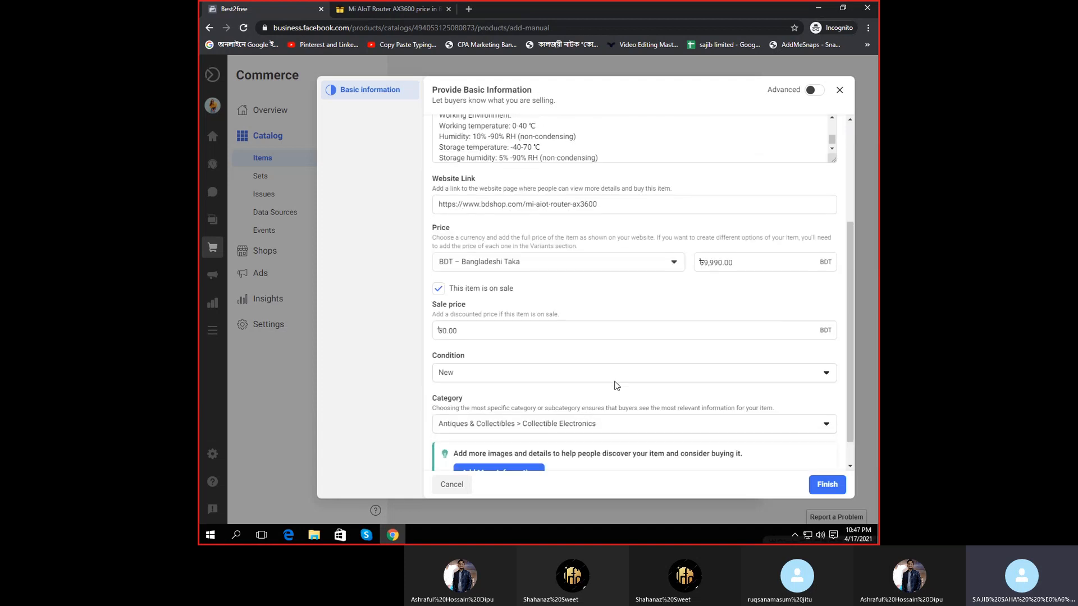
pyautogui.scroll(-3, 563, 467)
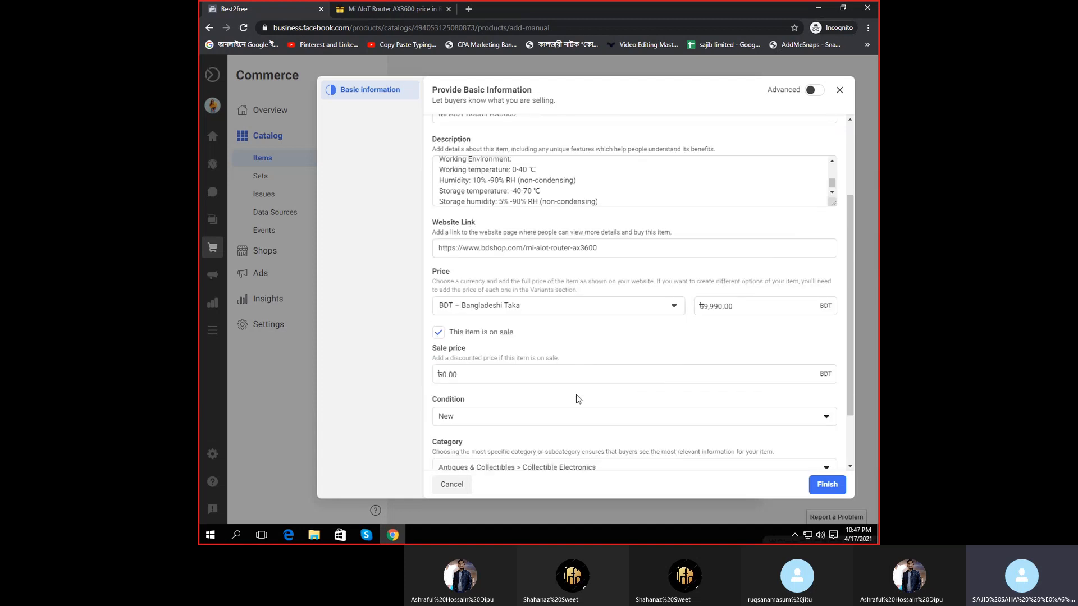
pyautogui.click(842, 484)
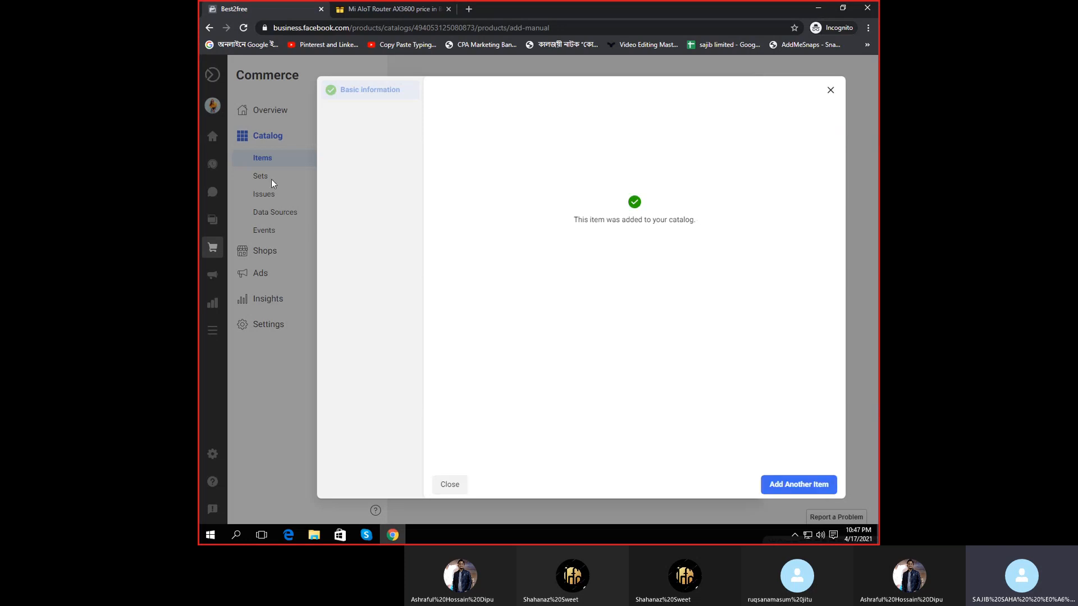
# - Start another item, then quit the empty form back to the catalog items
pyautogui.click(789, 485)
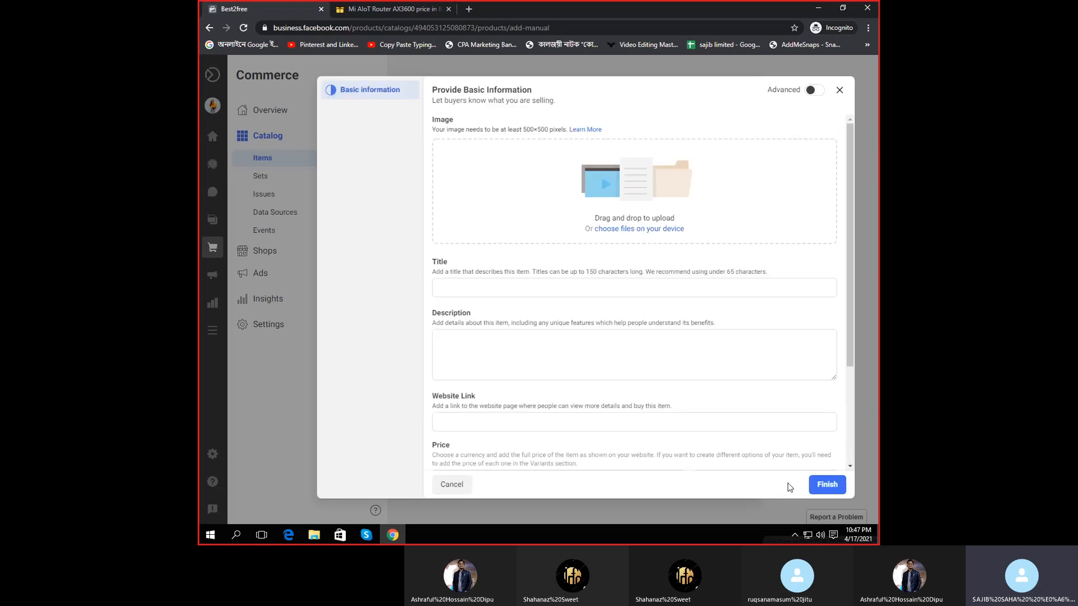
pyautogui.click(825, 485)
pyautogui.click(838, 90)
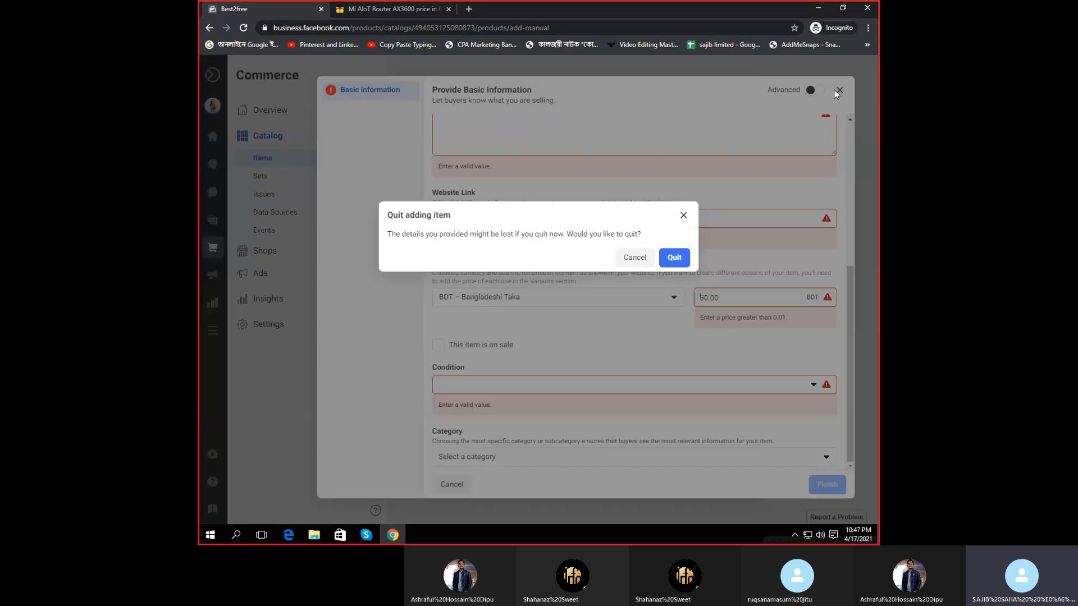
pyautogui.click(674, 257)
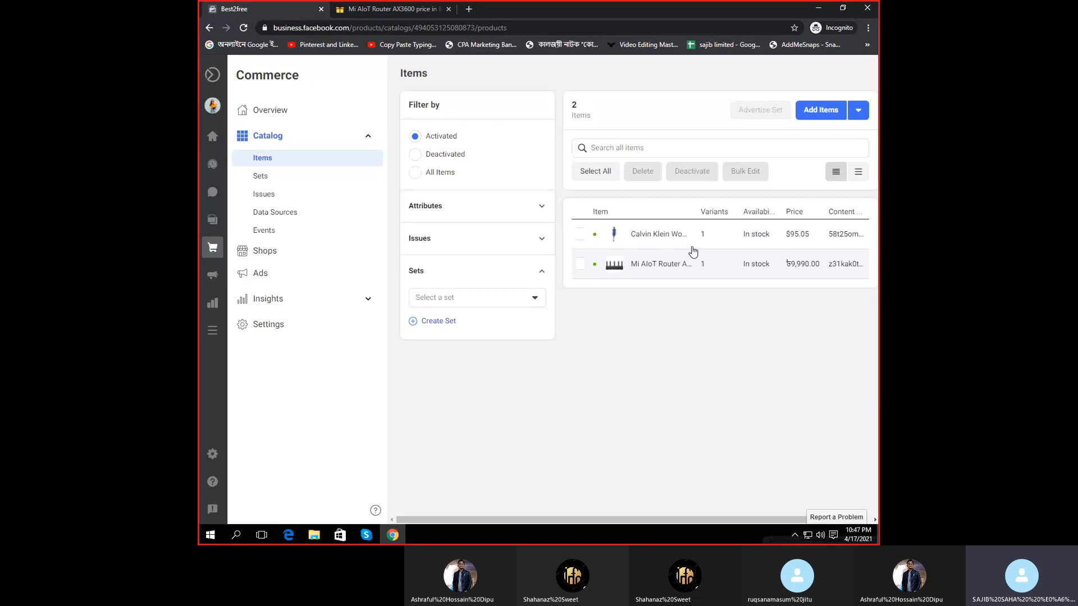
# - Glance at the Calvin Klein item, then view the Mi AIoT Router AX3600 details
pyautogui.click(670, 237)
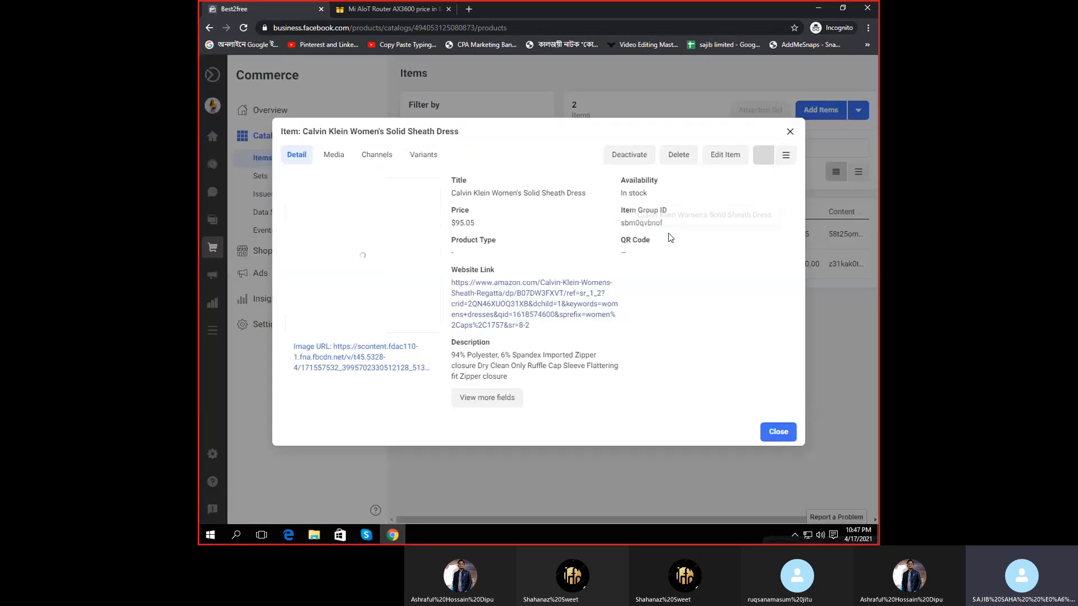
pyautogui.click(790, 131)
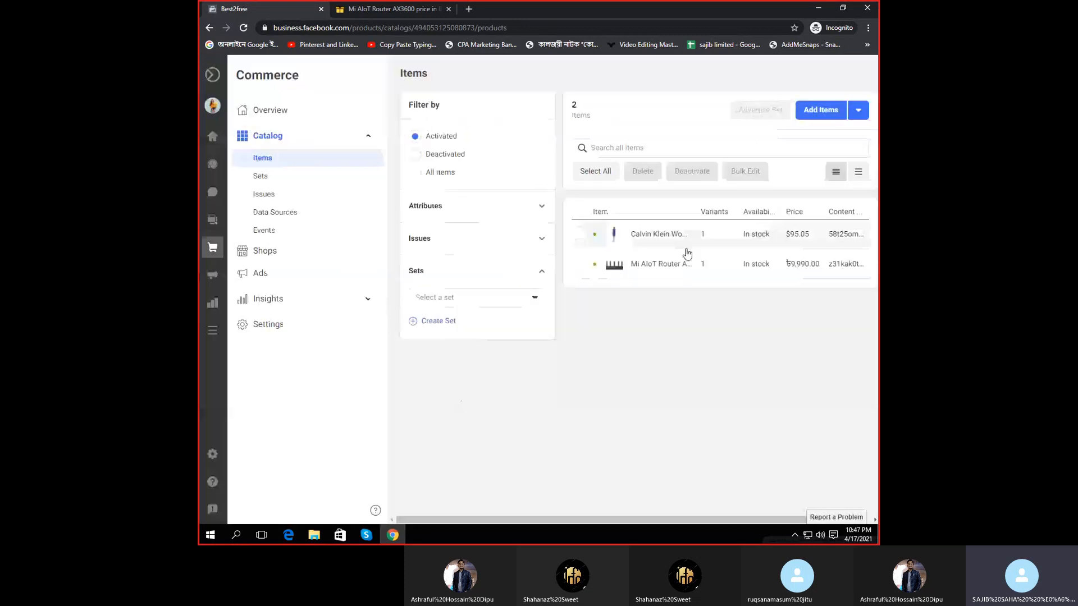
pyautogui.click(667, 265)
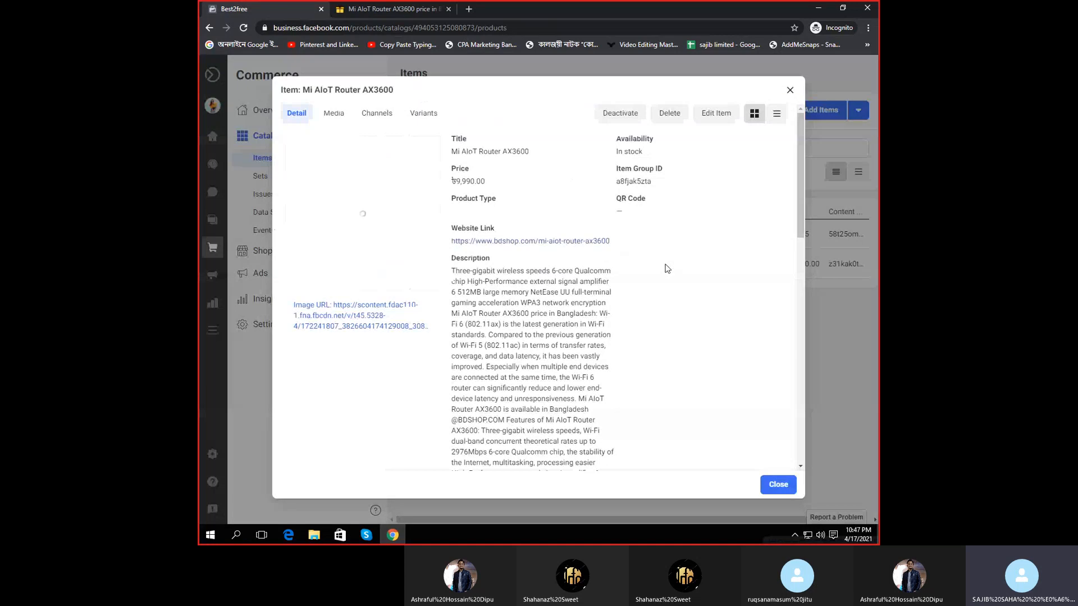
pyautogui.scroll(-2, 531, 307)
pyautogui.scroll(-3, 532, 307)
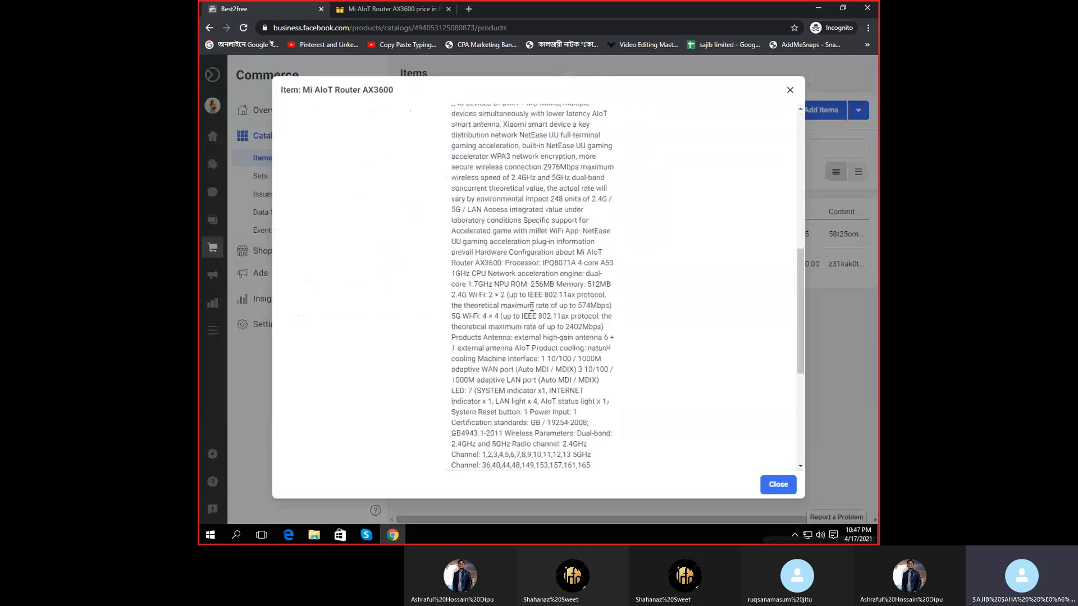
pyautogui.scroll(10, 539, 253)
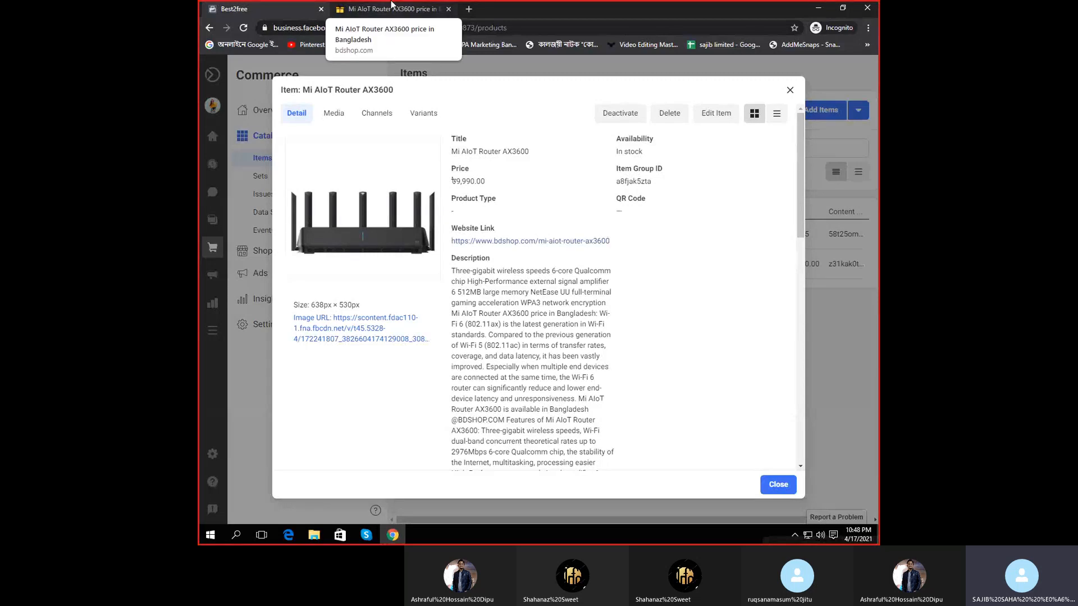
# - Check the ৳9,990.00 price on the bdshop product page
pyautogui.click(391, 4)
pyautogui.click(393, 27)
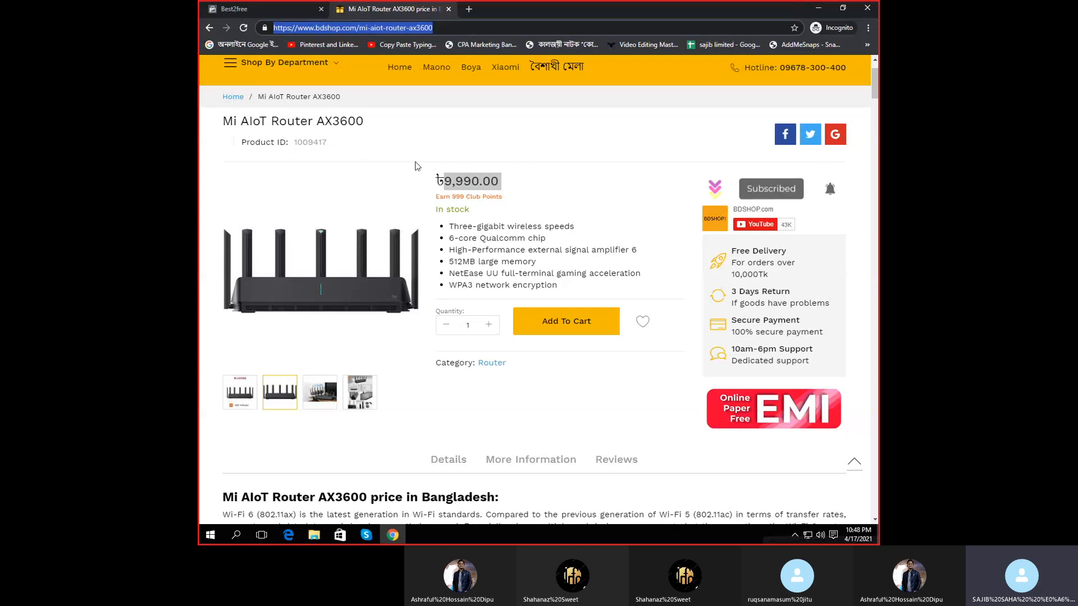
pyautogui.click(462, 184)
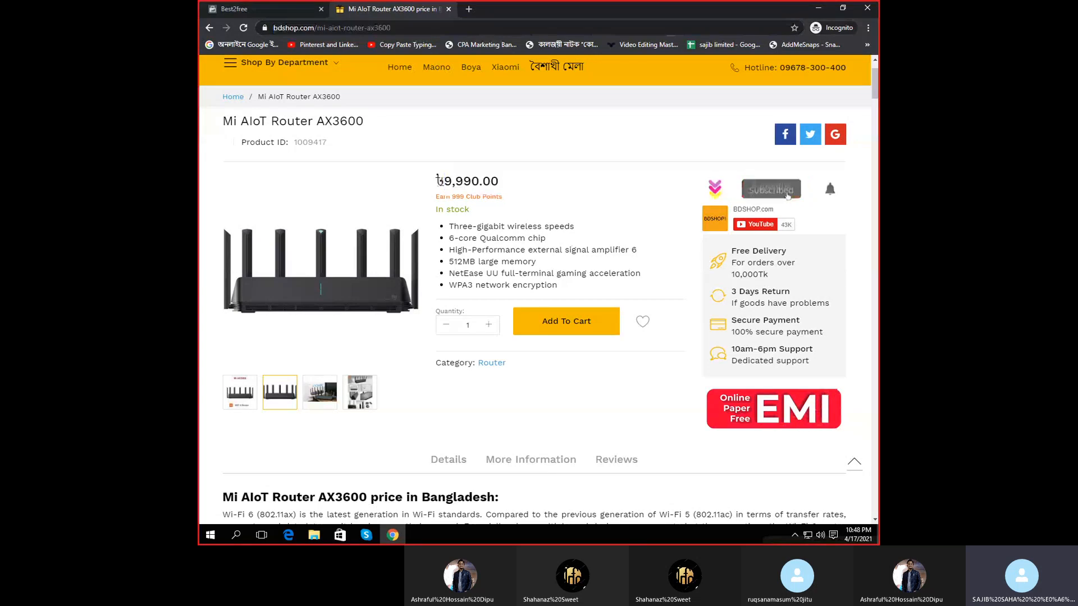
pyautogui.doubleClick(493, 188)
pyautogui.tripleClick(493, 187)
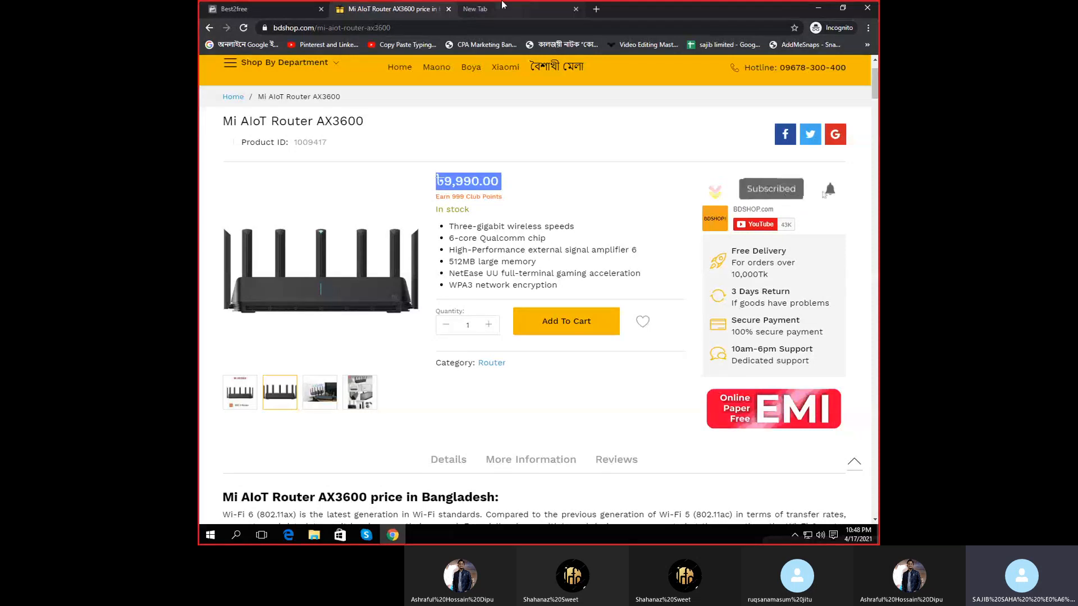
# - Open a new tab, then return to Commerce Manager and close the router's details
pyautogui.click(469, 10)
pyautogui.write('10')
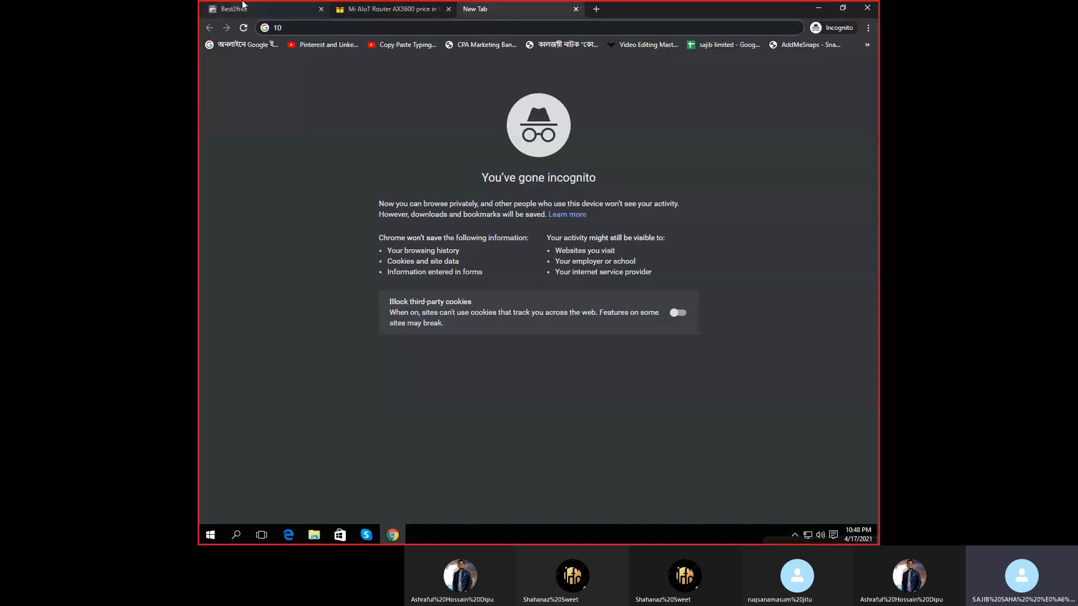
pyautogui.click(234, 8)
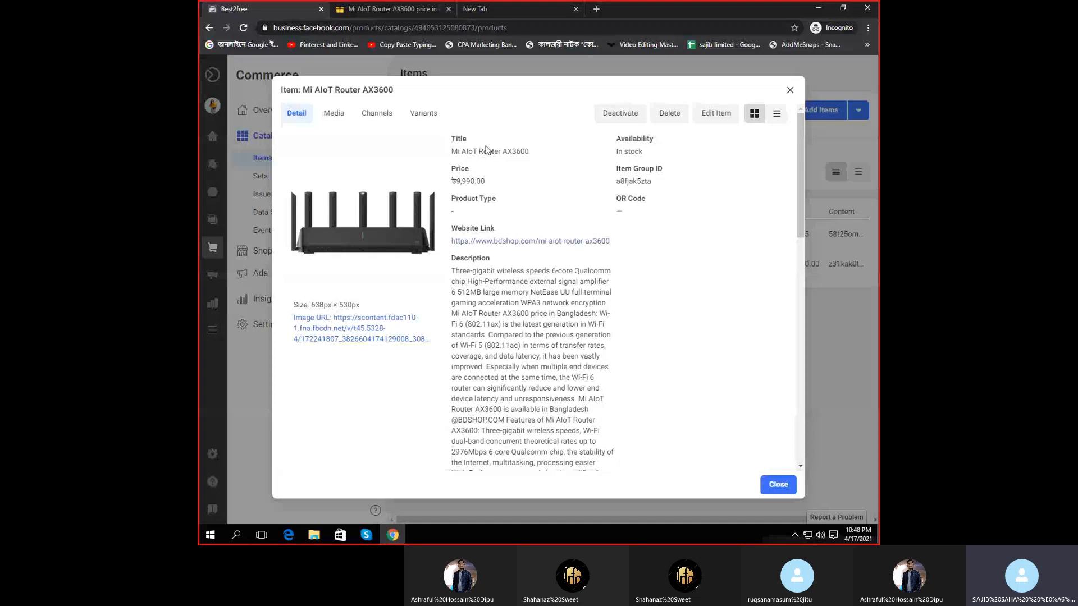
pyautogui.click(790, 90)
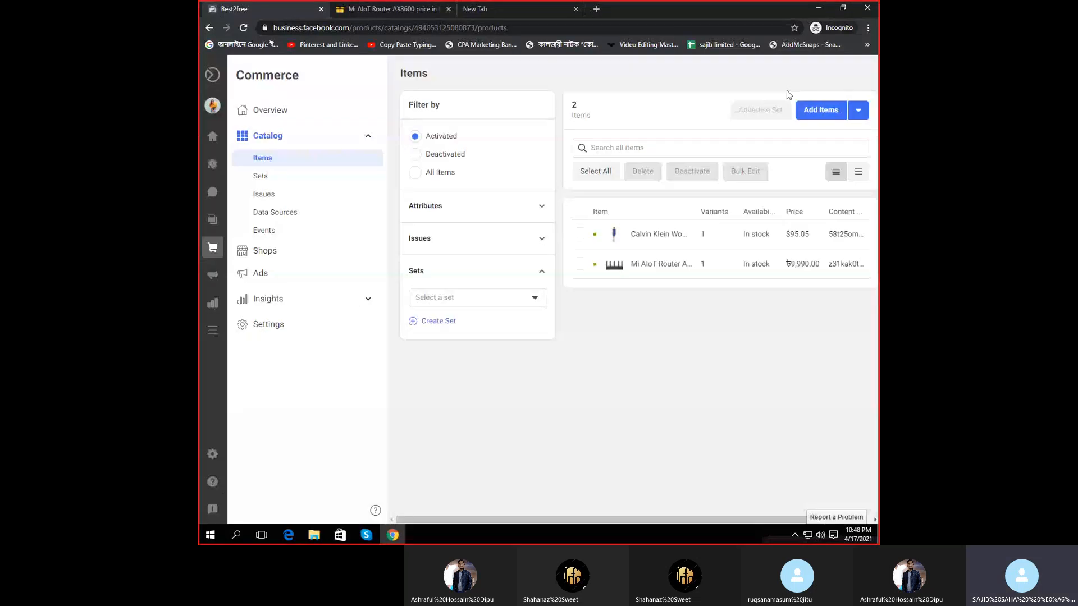
pyautogui.click(366, 535)
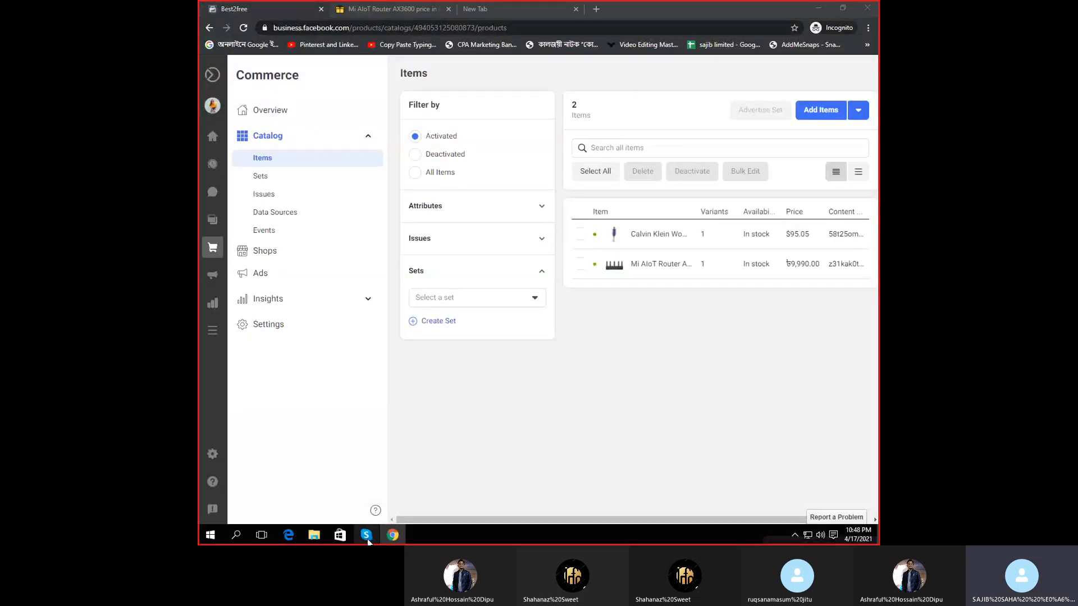